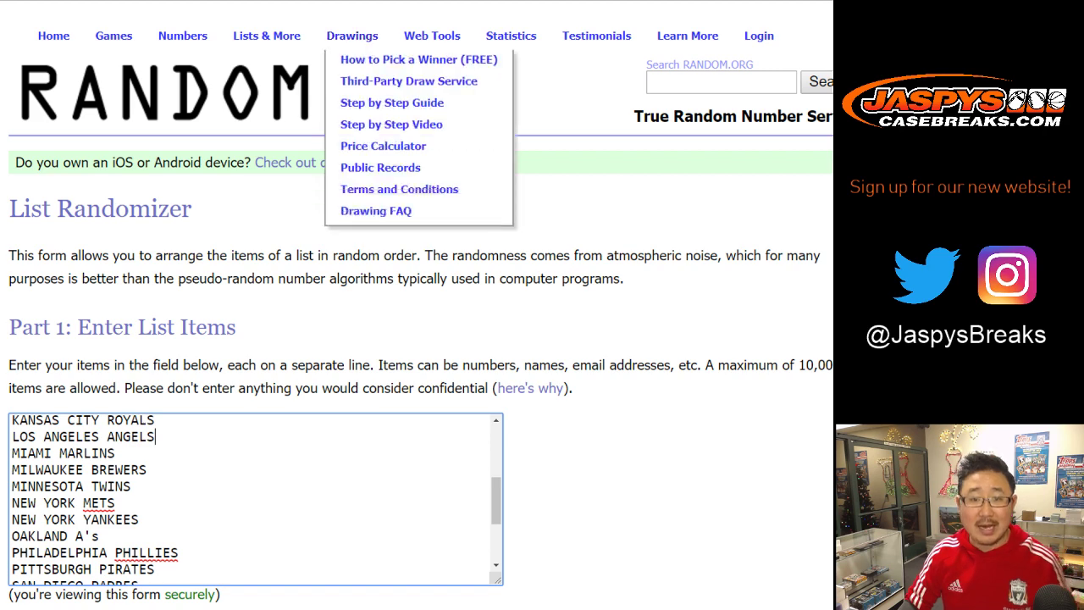
# Step: Roll two virtual dice in the RANDOM.ORG Dice Roller
pyautogui.hotkey('ctrl', 'Tab')
pyautogui.click(46, 352)
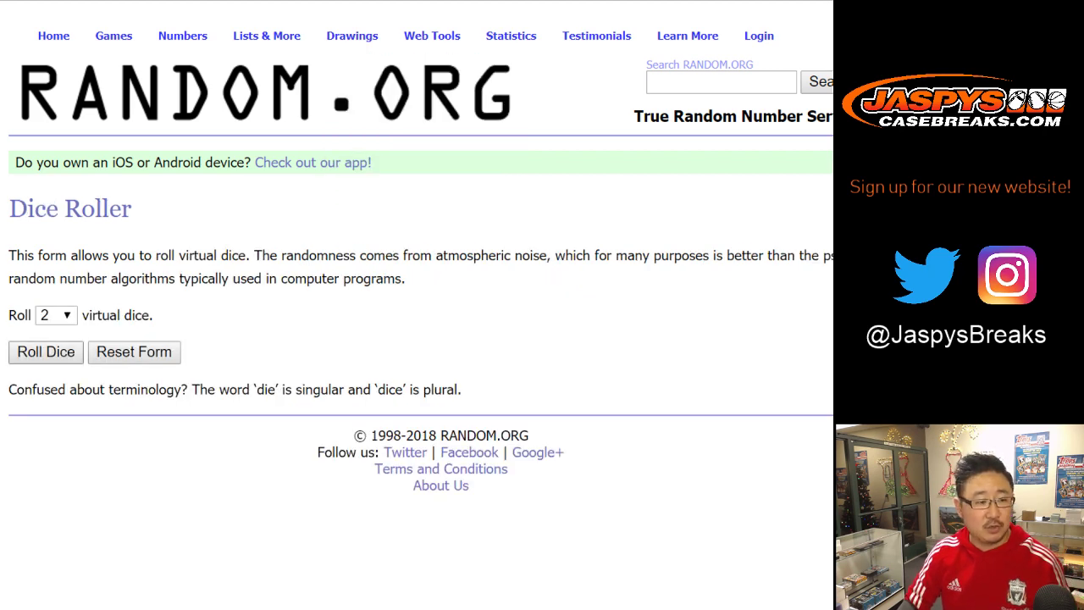
# Step: Randomize the 29-item list of participant names nine times in the List Randomizer
pyautogui.hotkey('ctrl', 'shift', 'Tab')
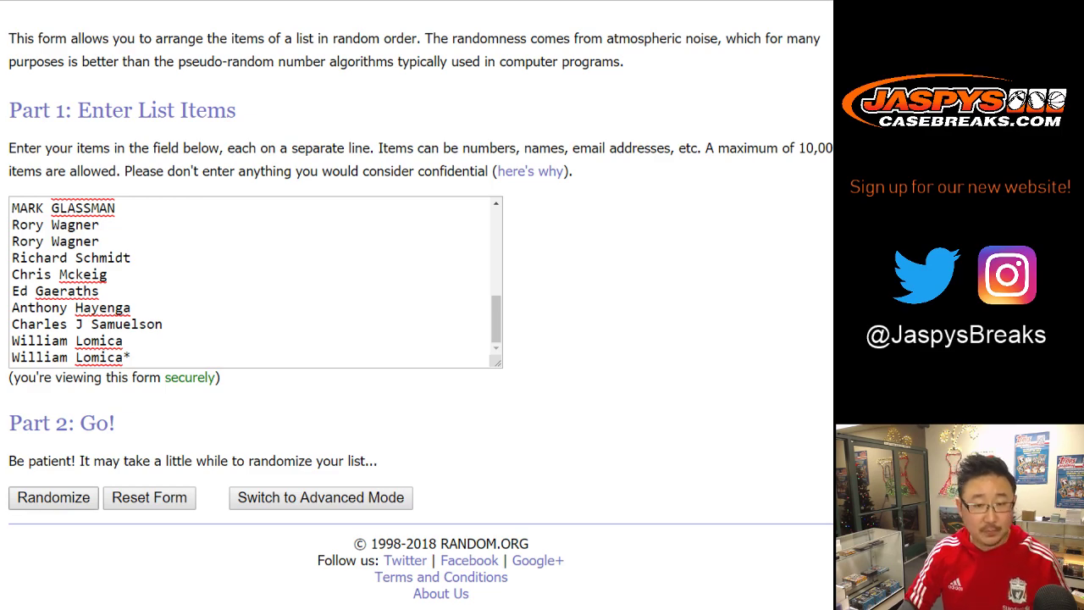
pyautogui.click(40, 498)
pyautogui.scroll(-5, 41, 498)
pyautogui.click(38, 498)
pyautogui.scroll(-5, 39, 498)
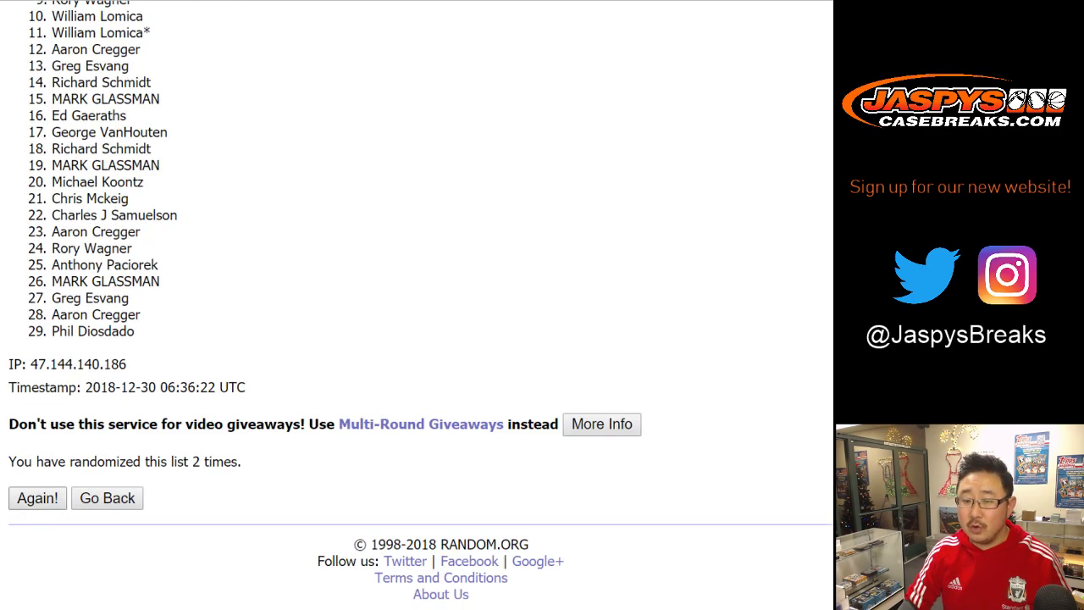
pyautogui.press('Return')
pyautogui.scroll(-5, 415, 254)
pyautogui.press('Return')
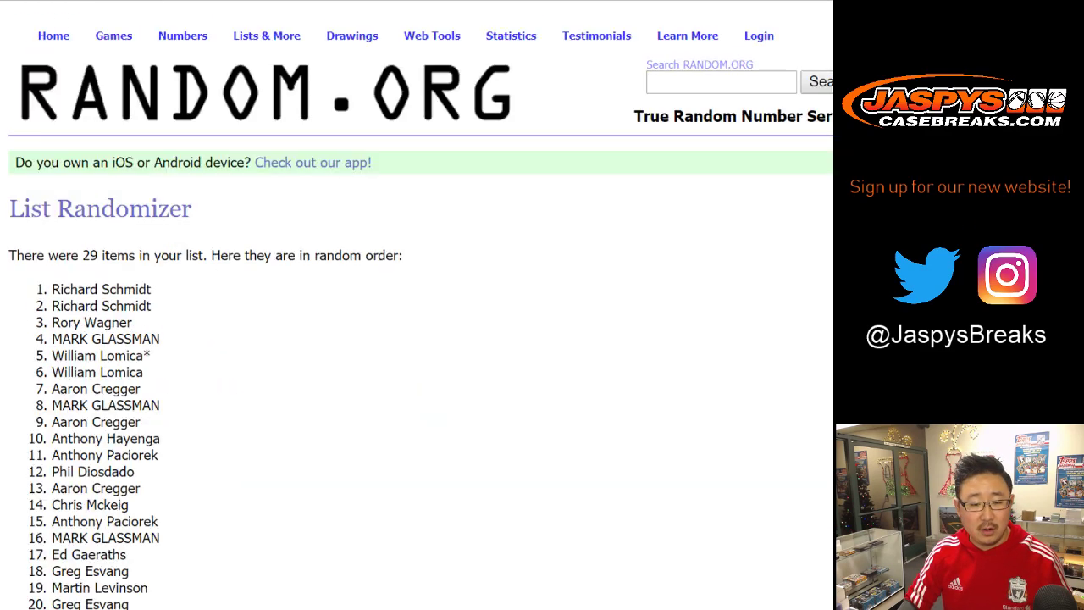
pyautogui.scroll(-5, 415, 255)
pyautogui.press('Return')
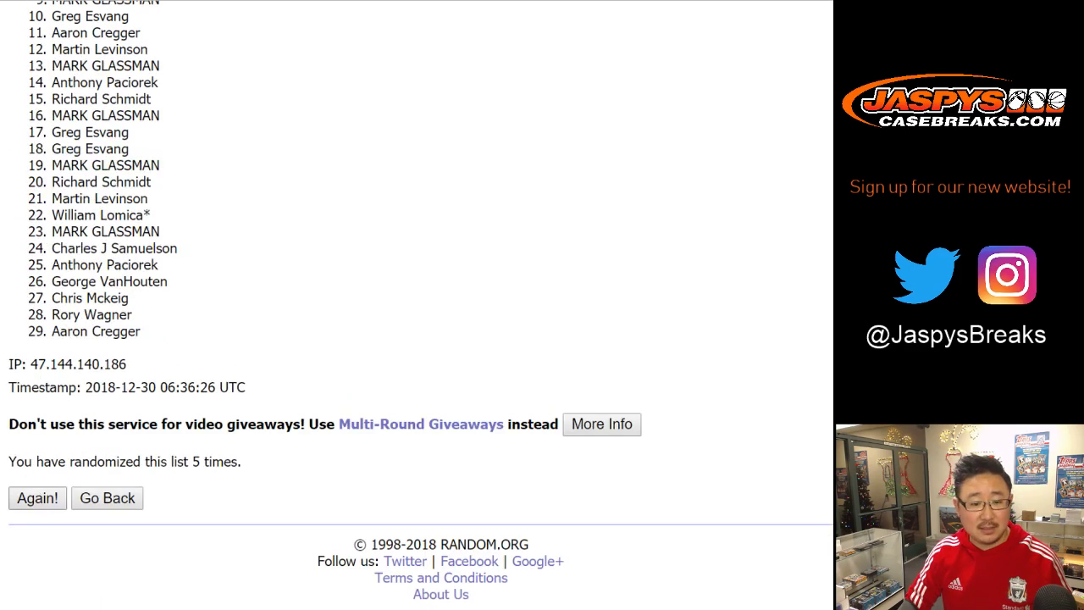
pyautogui.press('Return')
pyautogui.press('Return')
pyautogui.scroll(-5, 415, 254)
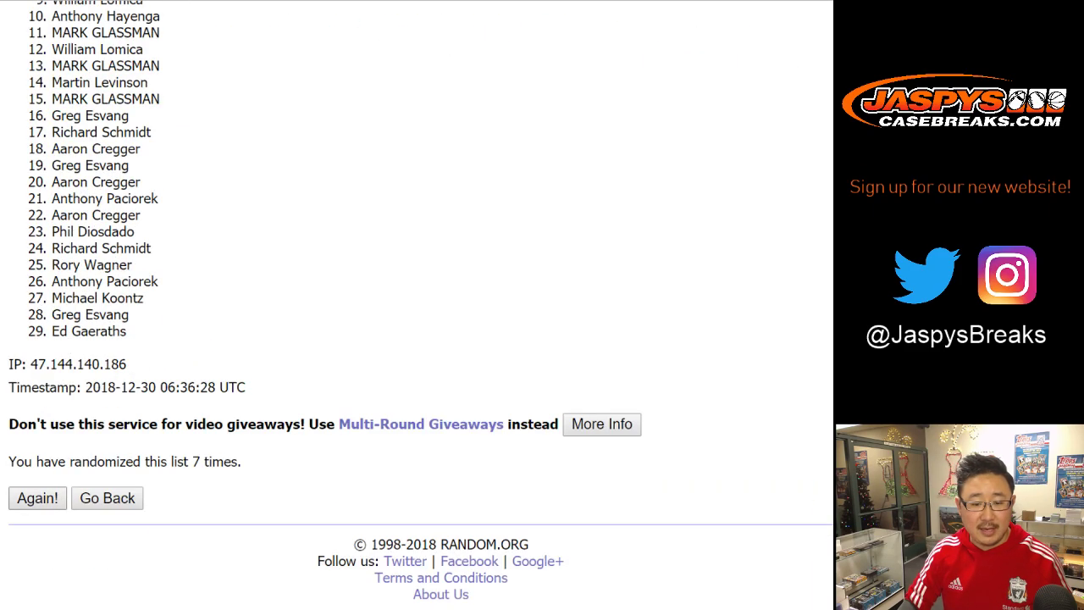
pyautogui.press('Return')
pyautogui.press('Return')
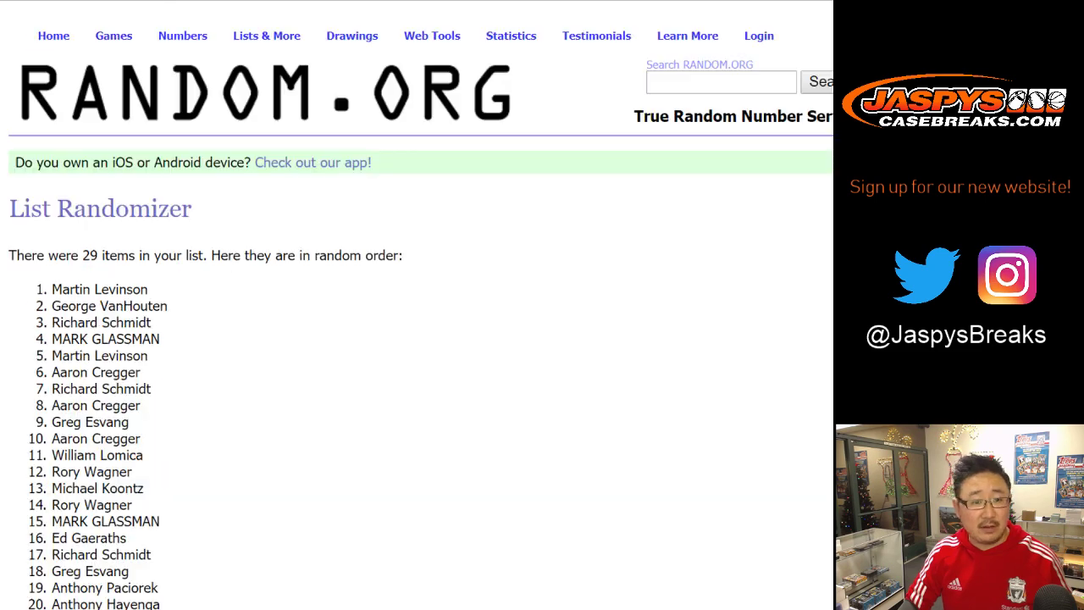
pyautogui.scroll(-5, 415, 305)
# Step: Copy all 29 randomized participant names into column A of the break's Google Sheets spreadsheet, starting at A1
pyautogui.scroll(5, 415, 305)
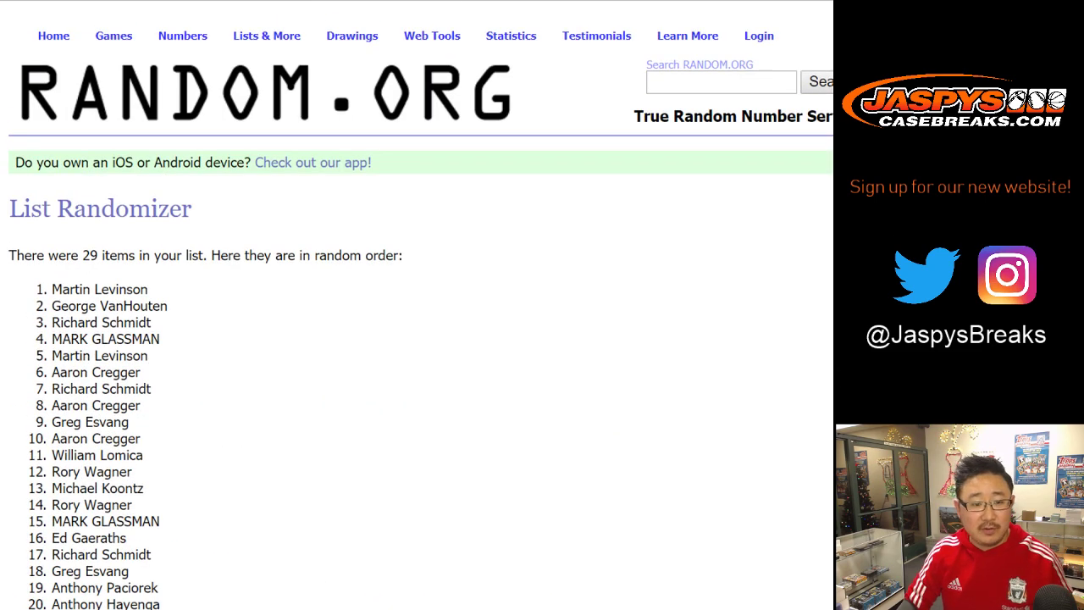
pyautogui.moveTo(50, 289); pyautogui.dragTo(136, 332)
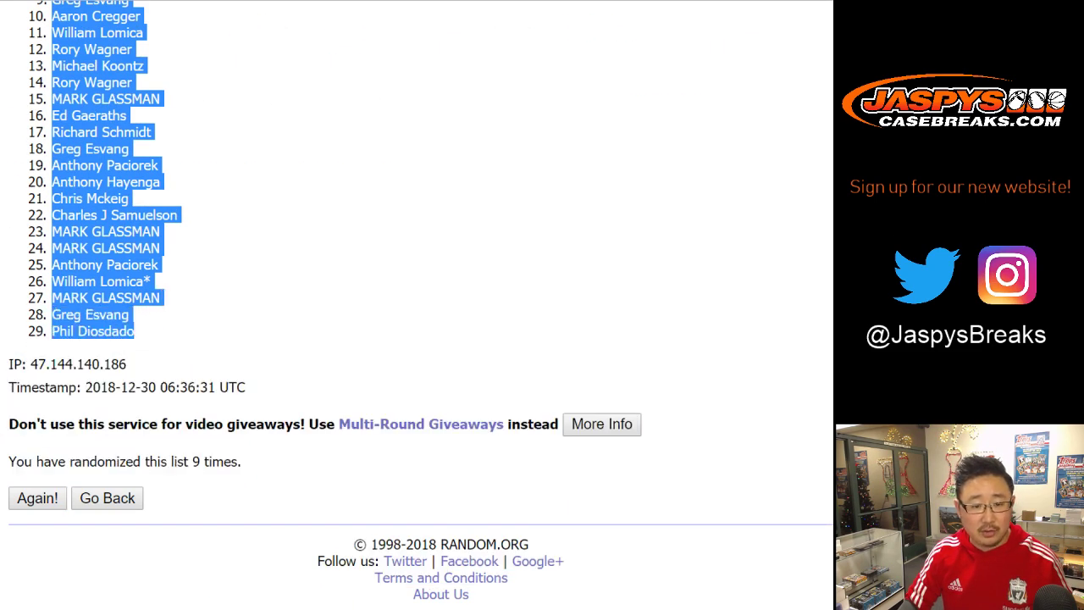
pyautogui.click(351, 2)
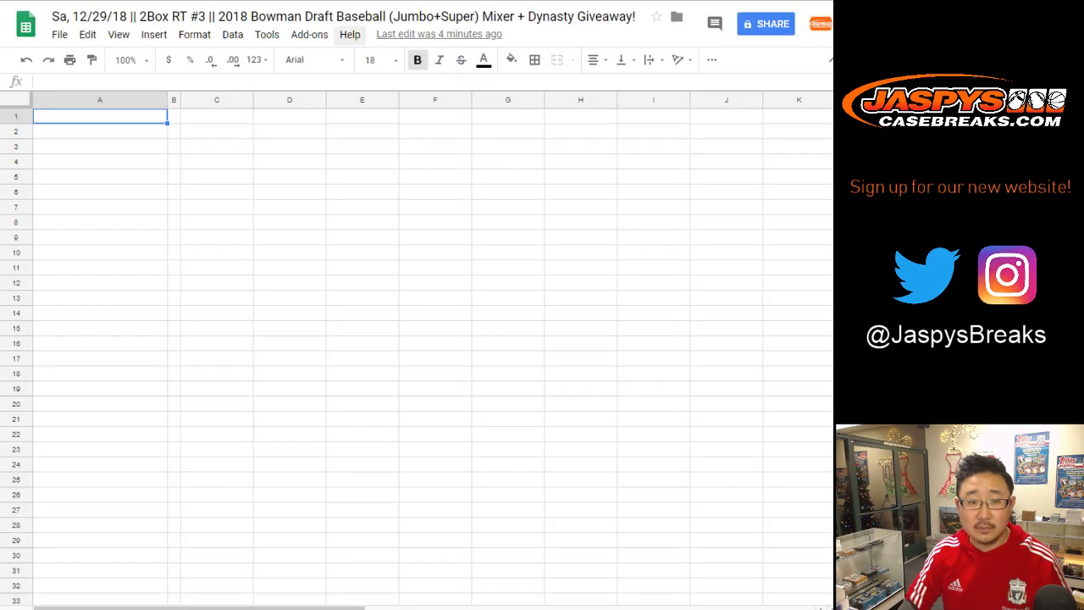
pyautogui.rightClick(129, 117)
pyautogui.click(168, 170)
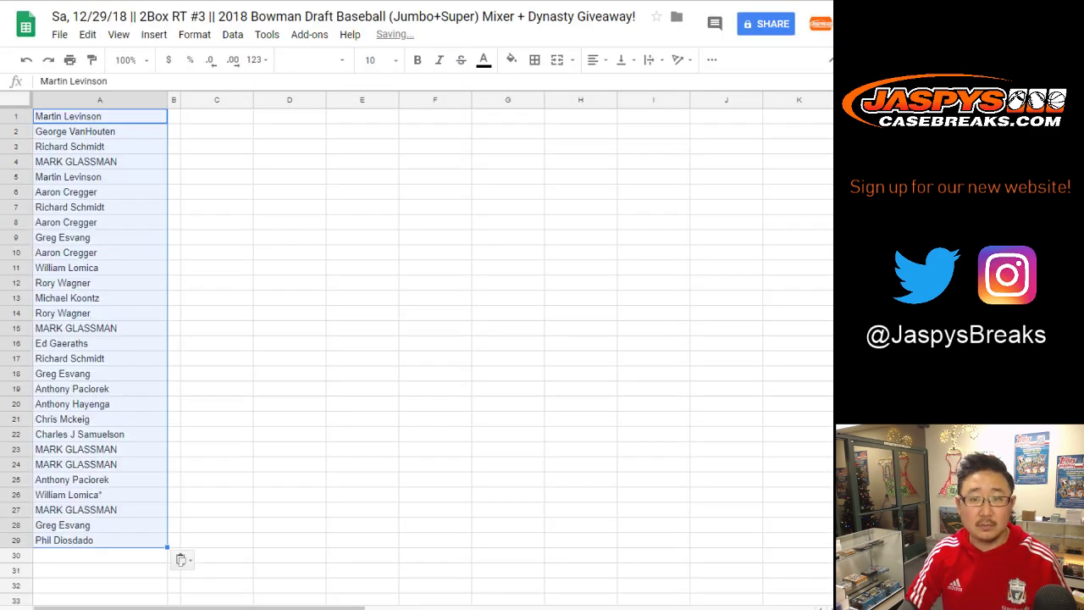
# Step: Return to RANDOM.ORG and randomize the 29-item list of baseball teams nine times
pyautogui.hotkey('alt', 'Tab')
pyautogui.hotkey('ctrl', 'Tab')
pyautogui.scroll(-3, 421, 305)
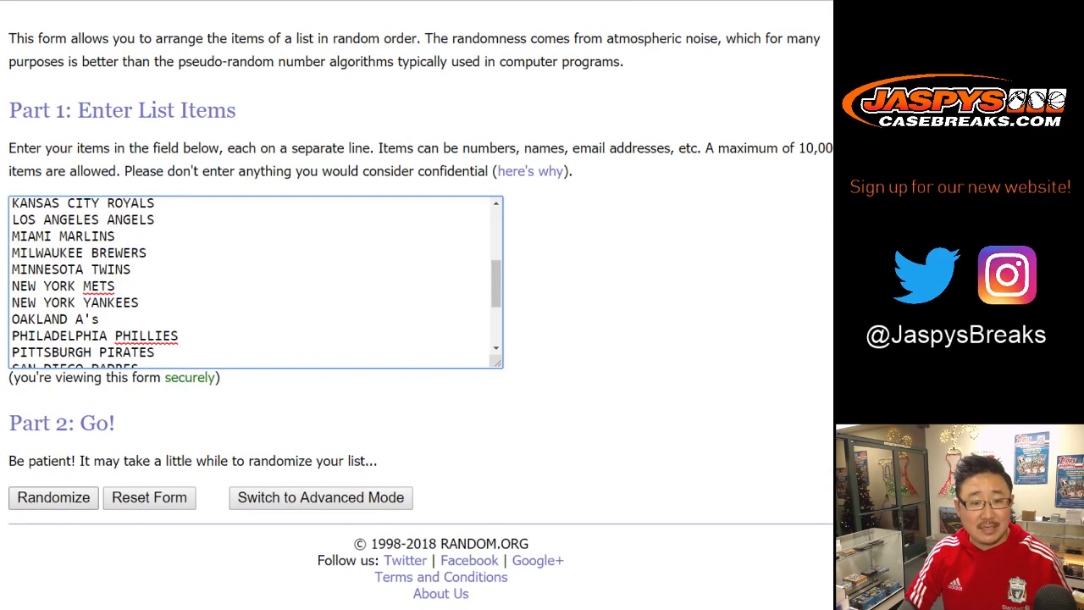
pyautogui.click(53, 499)
pyautogui.scroll(-5, 53, 498)
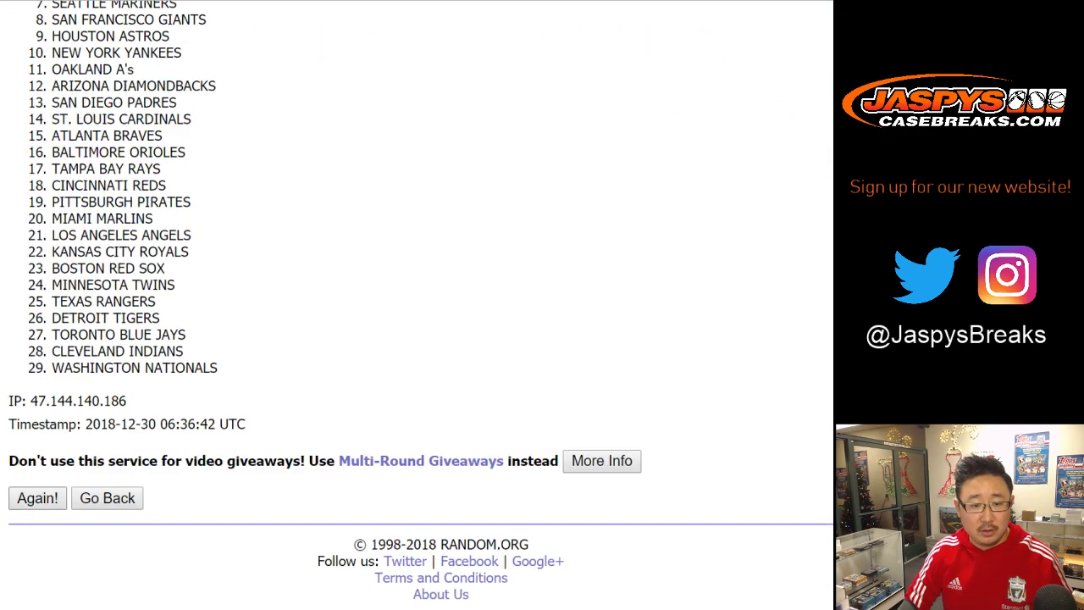
pyautogui.click(38, 498)
pyautogui.scroll(-5, 38, 498)
pyautogui.click(38, 498)
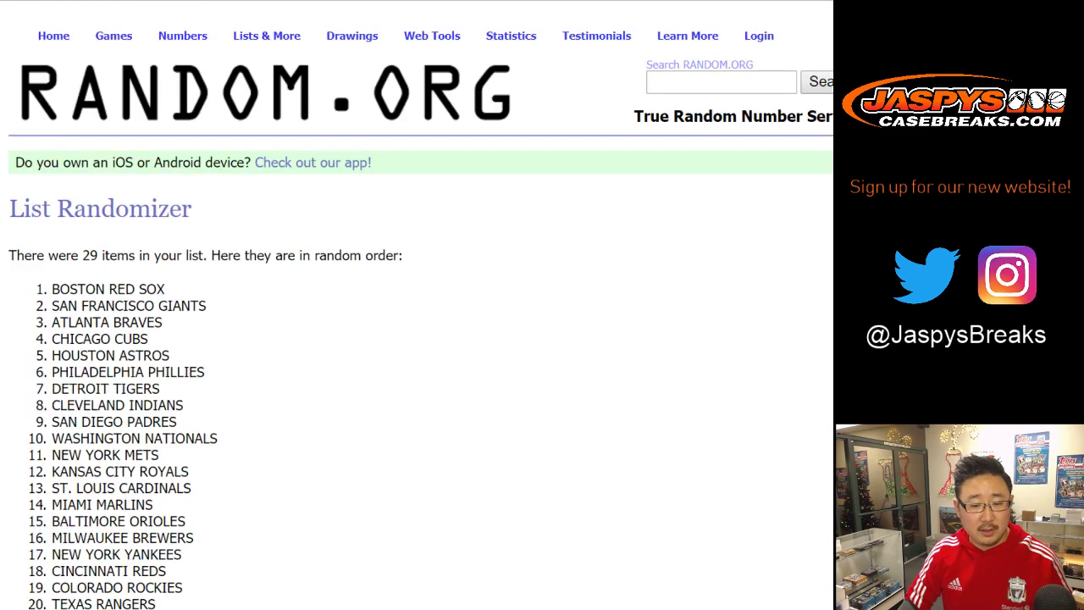
pyautogui.scroll(-5, 38, 498)
pyautogui.click(38, 498)
pyautogui.scroll(-5, 38, 498)
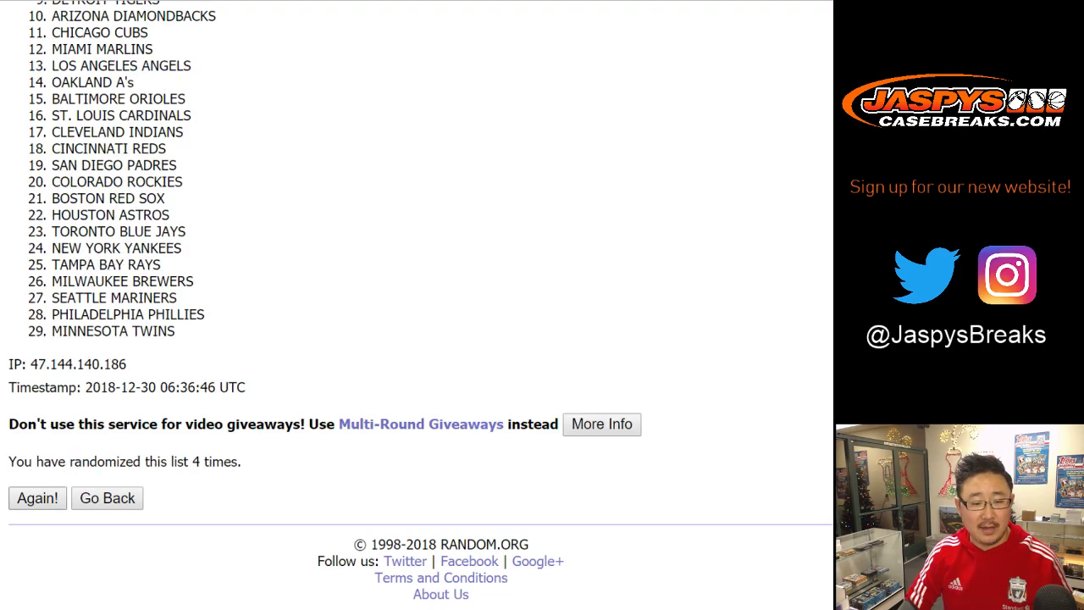
pyautogui.click(38, 498)
pyautogui.scroll(-5, 38, 498)
pyautogui.click(38, 497)
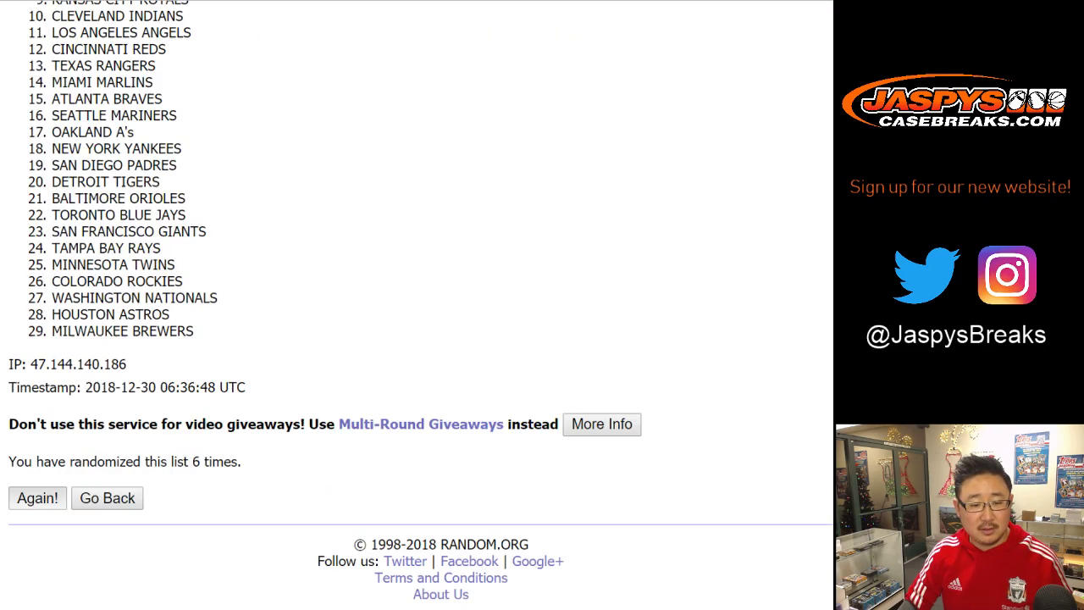
pyautogui.click(37, 497)
pyautogui.click(37, 497)
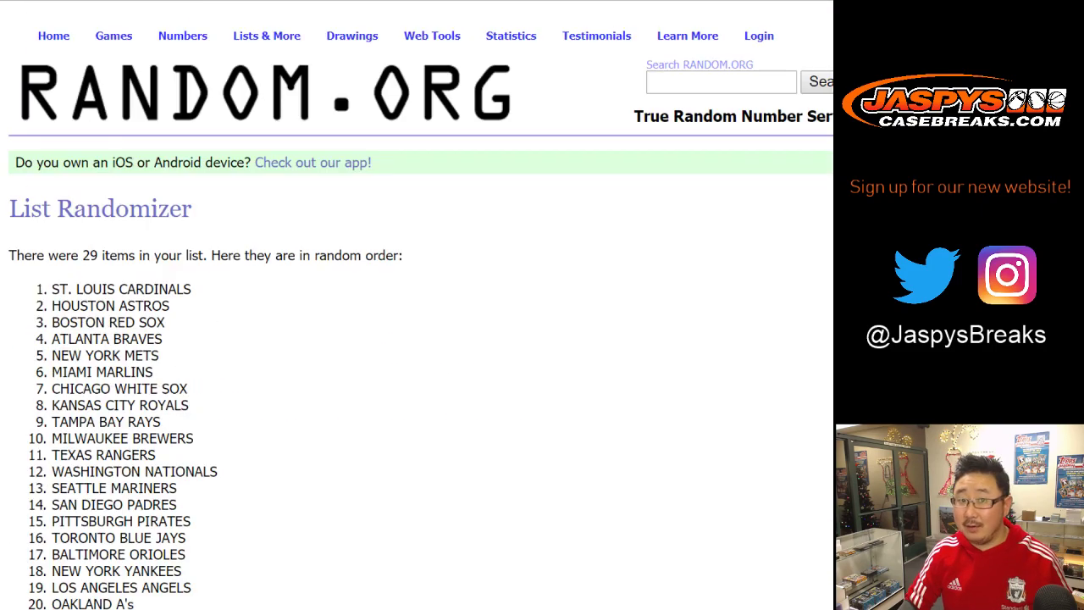
pyautogui.scroll(-5, 420, 305)
pyautogui.click(37, 498)
pyautogui.scroll(-1, 420, 305)
pyautogui.scroll(-4, 420, 305)
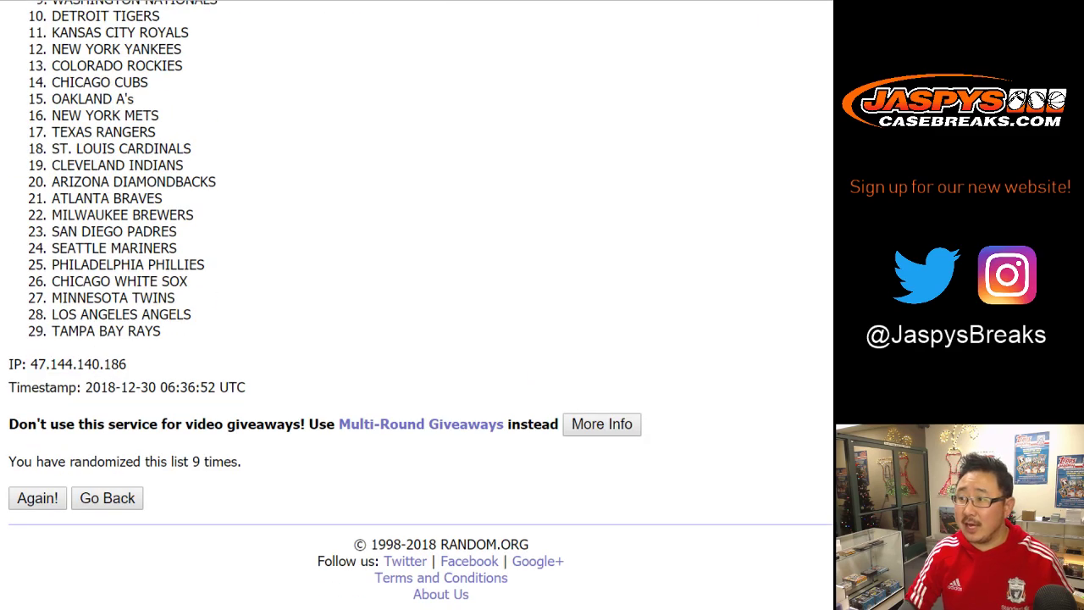
# Step: Copy the 29 randomized teams into the spreadsheet from B1 down and fit column B's width to the team names
pyautogui.scroll(5, 420, 305)
pyautogui.moveTo(52, 288); pyautogui.dragTo(203, 331)
pyautogui.hotkey('ctrl', 'c')
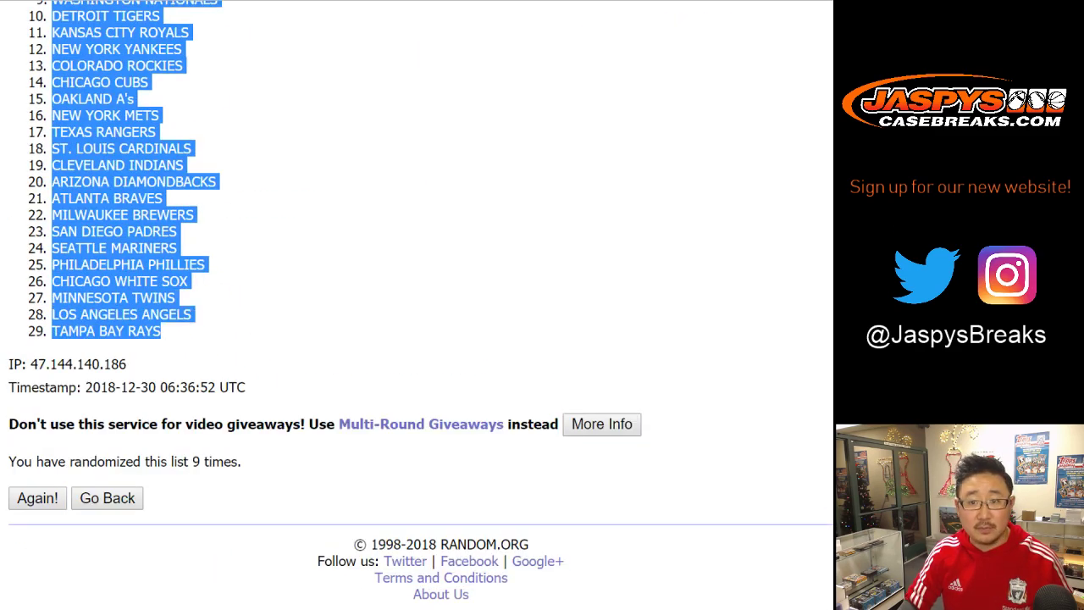
pyautogui.hotkey('ctrl', 'Tab')
pyautogui.rightClick(174, 116)
pyautogui.click(212, 164)
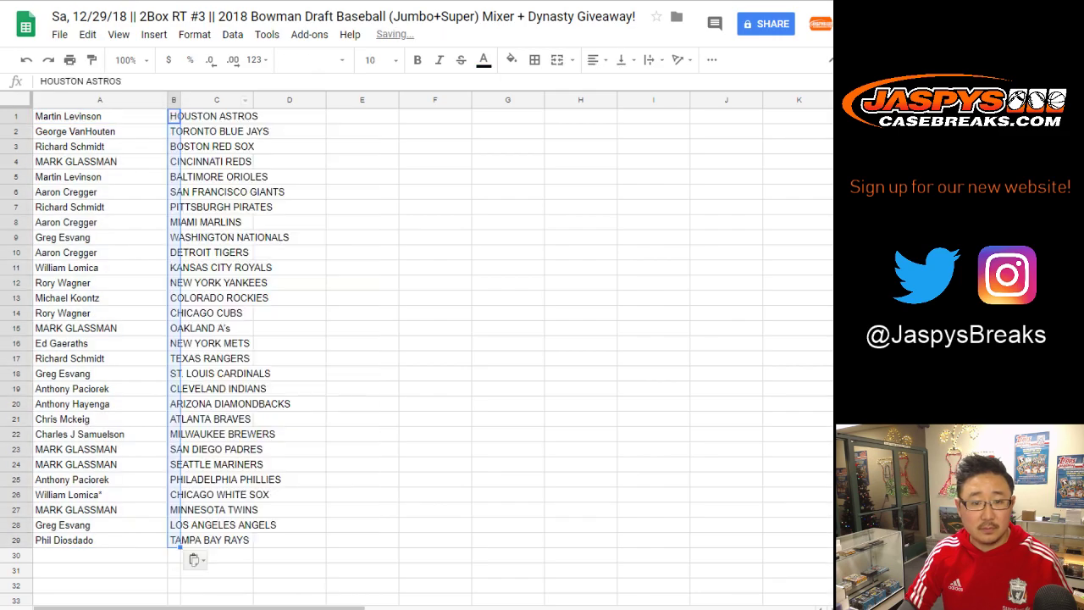
pyautogui.doubleClick(180, 100)
# Step: Format the whole sheet in Helvetica at size 14 and fit column A's width to the names
pyautogui.hotkey('ctrl', 'a')
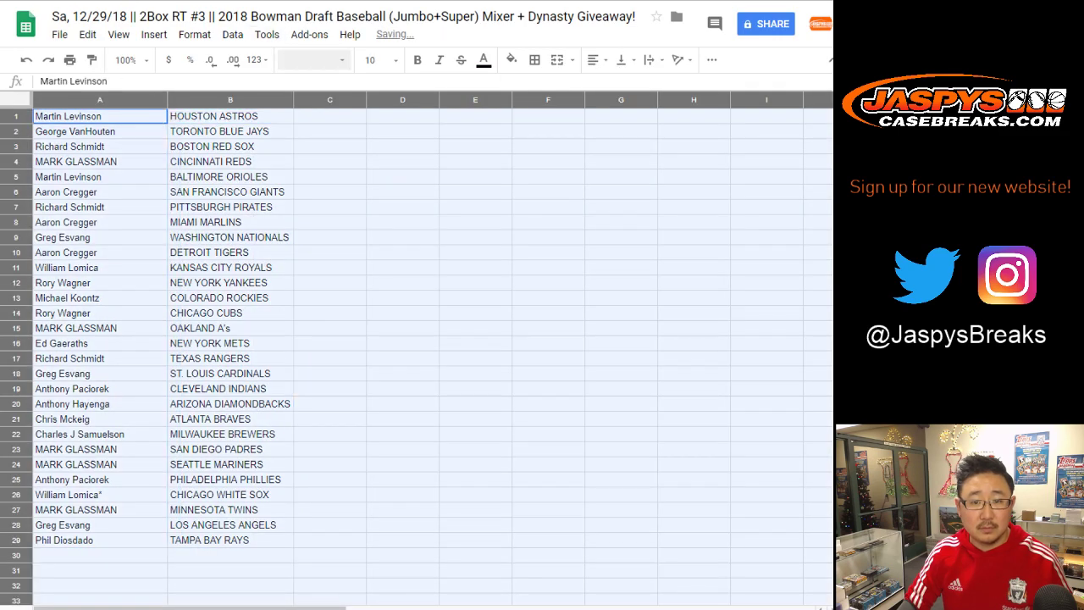
pyautogui.click(314, 59)
pyautogui.click(322, 113)
pyautogui.click(377, 60)
pyautogui.write('14')
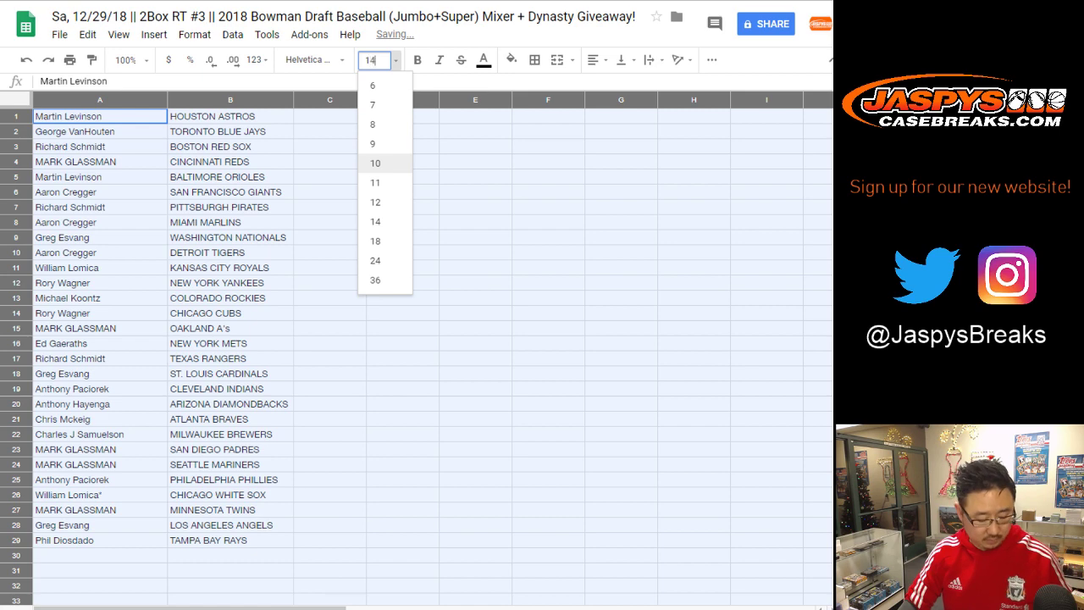
pyautogui.press('Return')
pyautogui.doubleClick(166, 100)
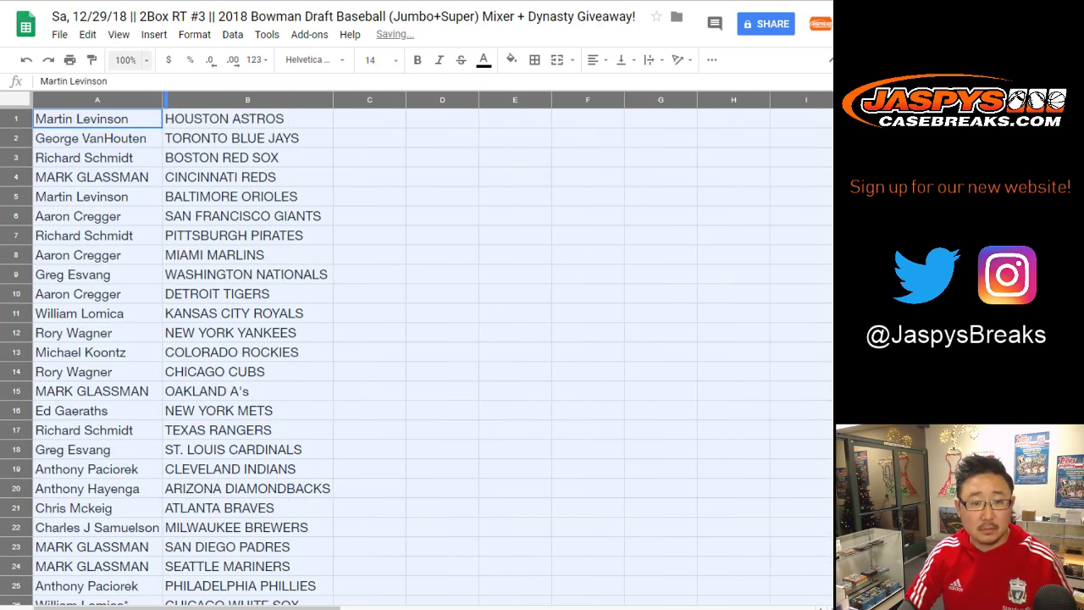
# Step: Enlarge the sheet to 150% and go through the name and team pairings row by row, from row 1 to row 29
pyautogui.click(132, 60)
pyautogui.click(133, 182)
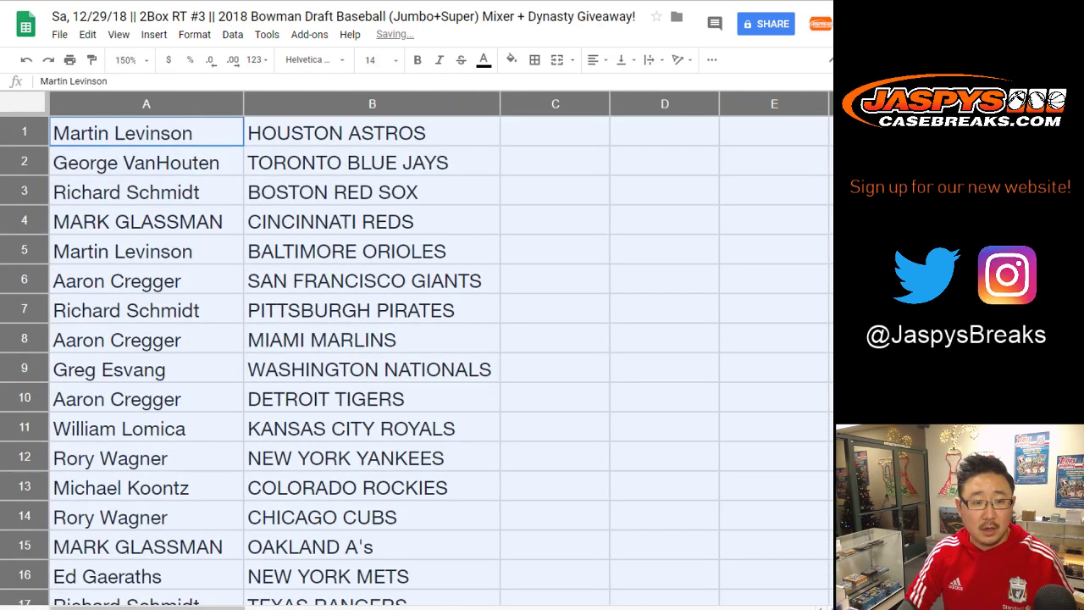
pyautogui.click(24, 132)
pyautogui.click(25, 162)
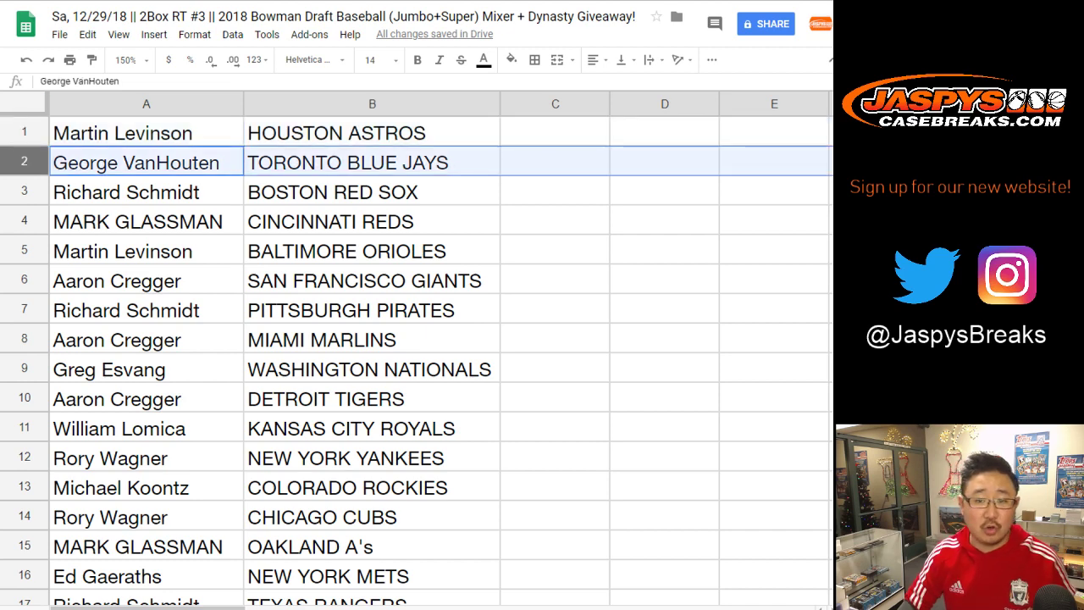
pyautogui.click(24, 191)
pyautogui.click(25, 221)
pyautogui.click(24, 251)
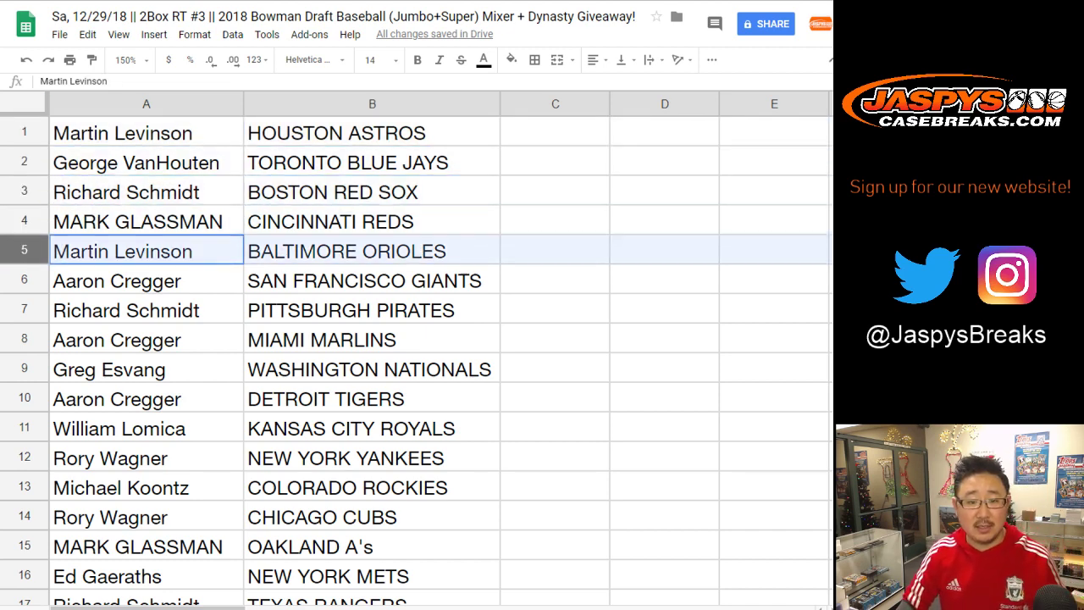
pyautogui.click(24, 280)
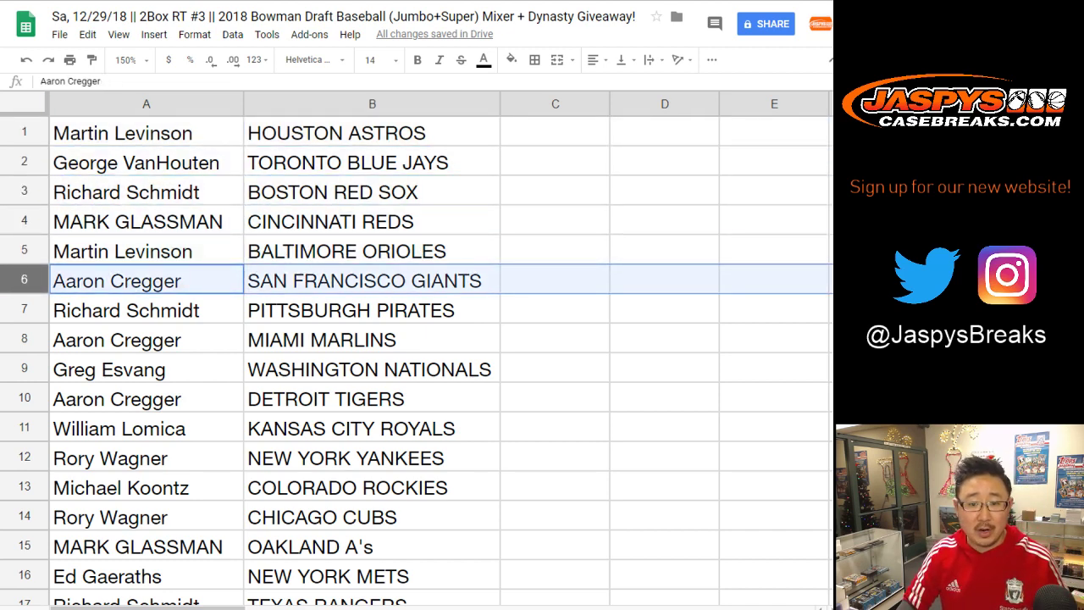
pyautogui.click(25, 310)
pyautogui.scroll(-3, 25, 310)
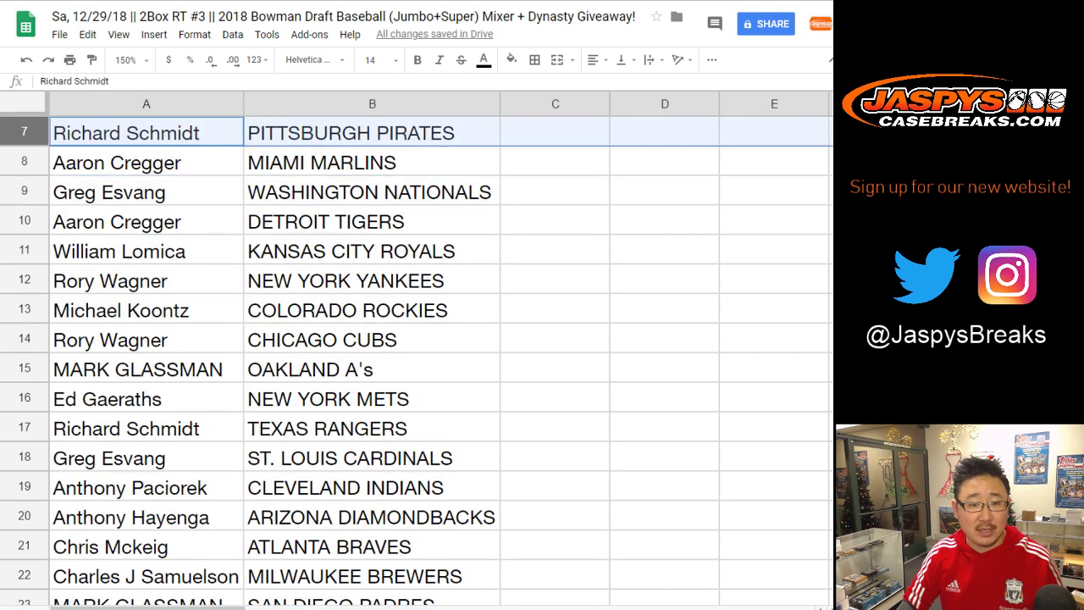
pyautogui.click(25, 162)
pyautogui.click(24, 191)
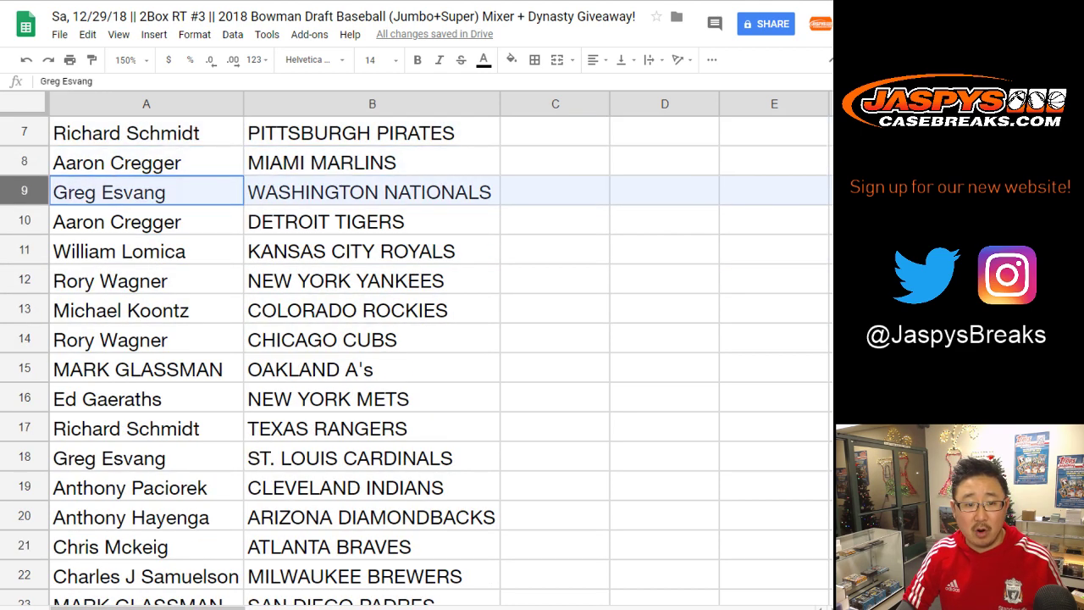
pyautogui.click(25, 221)
pyautogui.click(25, 251)
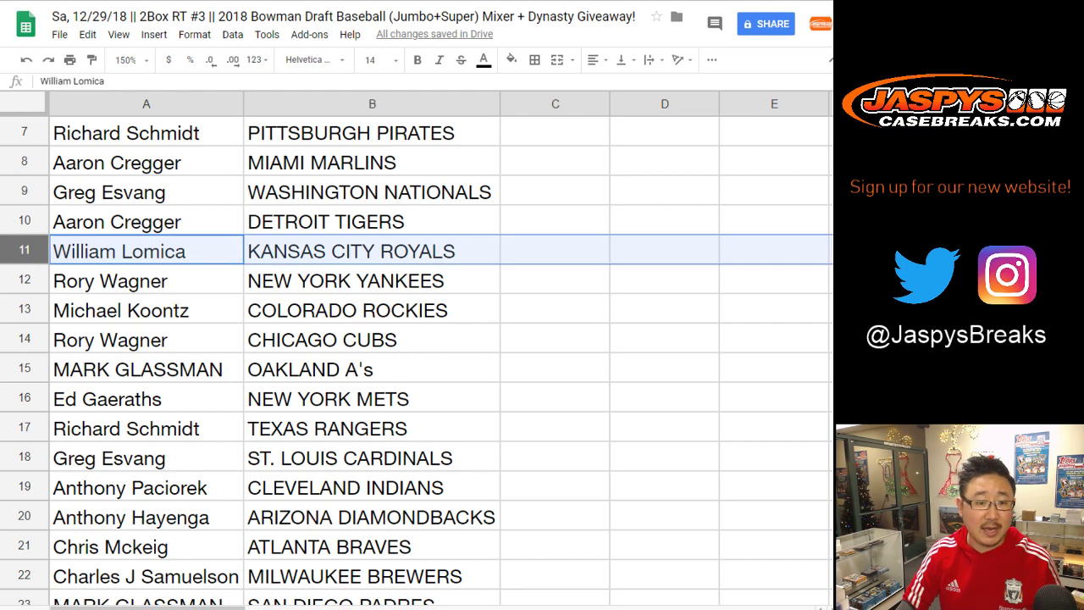
pyautogui.click(25, 280)
pyautogui.click(24, 221)
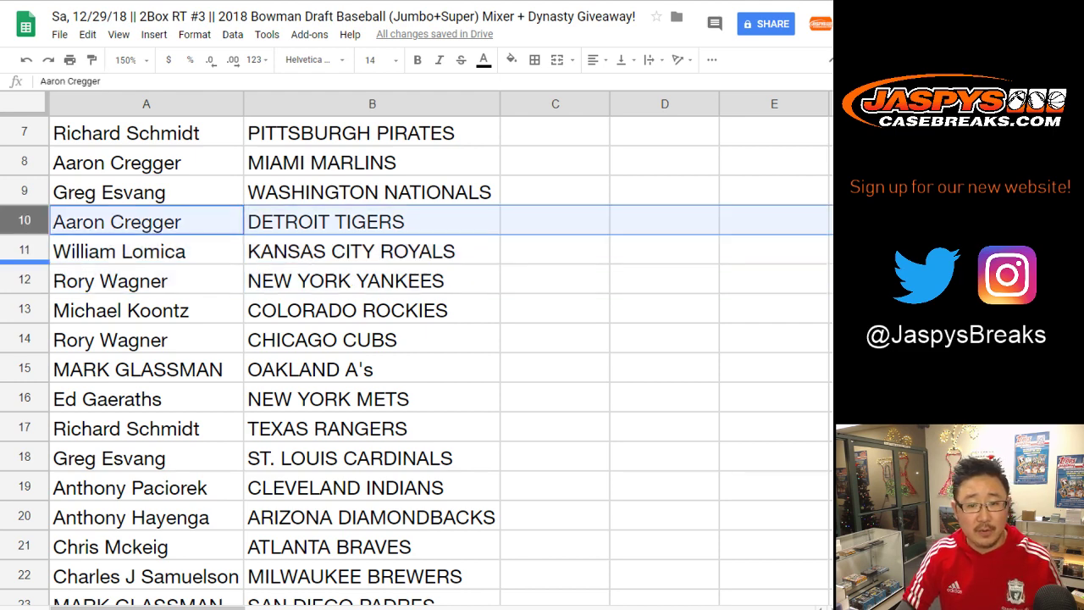
pyautogui.click(24, 250)
pyautogui.click(25, 280)
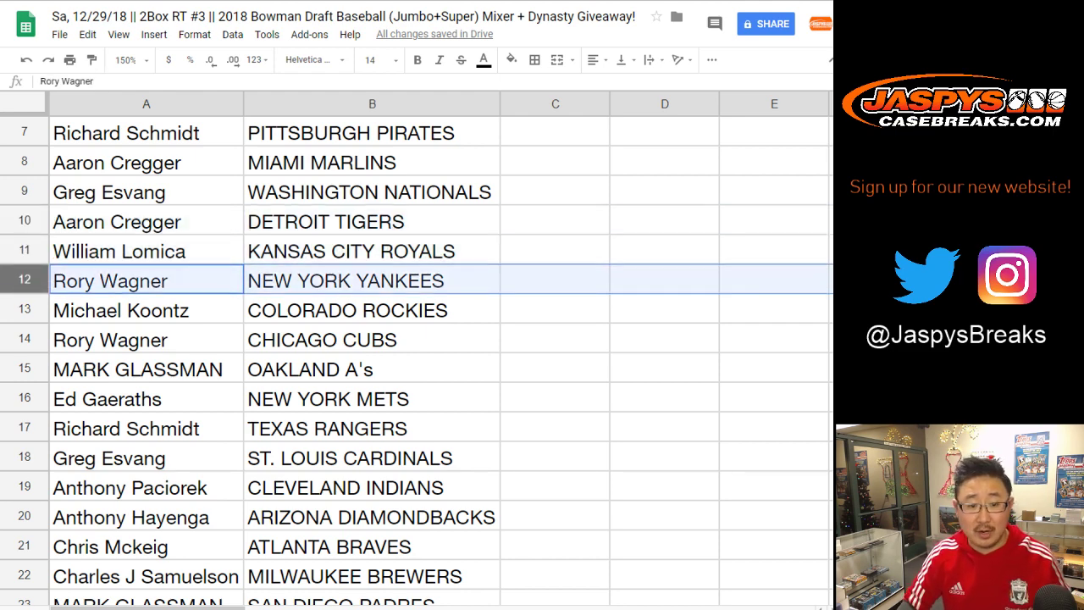
pyautogui.click(24, 310)
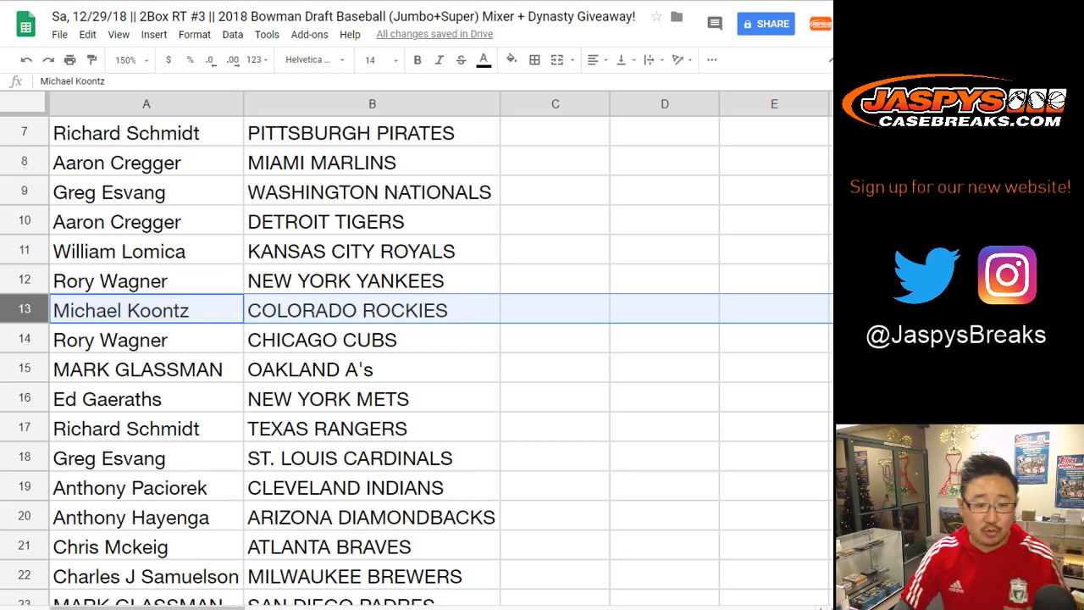
pyautogui.click(24, 339)
pyautogui.click(24, 370)
pyautogui.scroll(-2, 24, 369)
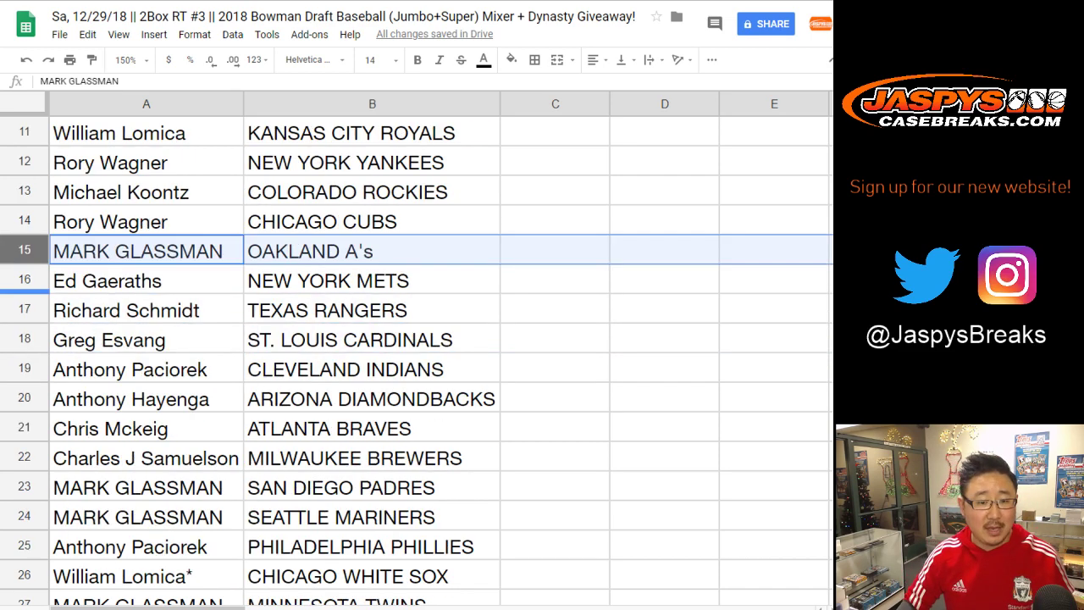
pyautogui.click(24, 280)
pyautogui.click(24, 310)
pyautogui.scroll(-2, 24, 310)
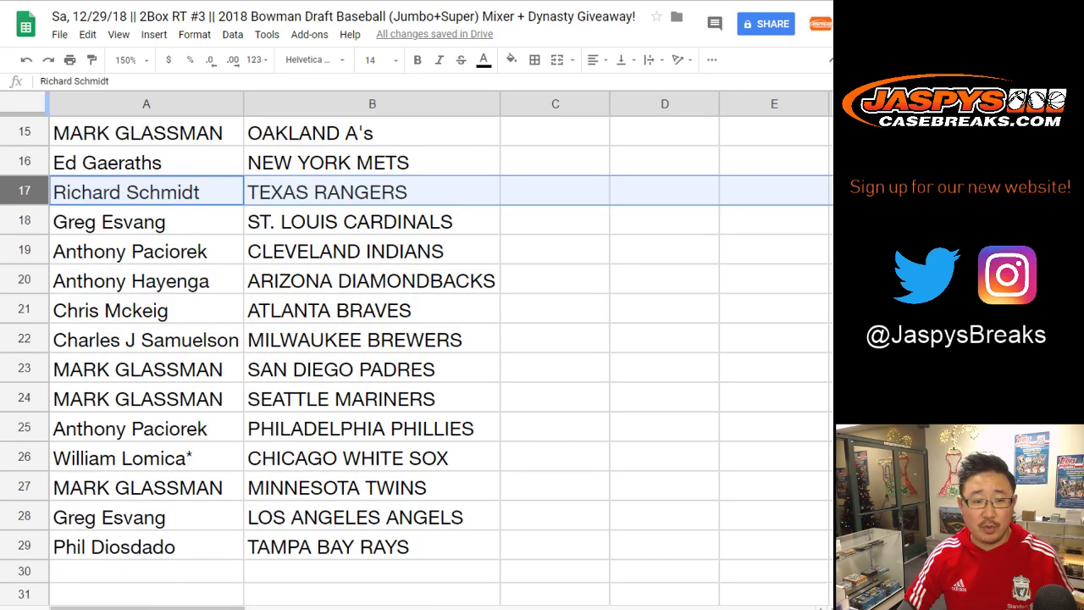
pyautogui.click(24, 223)
pyautogui.click(24, 252)
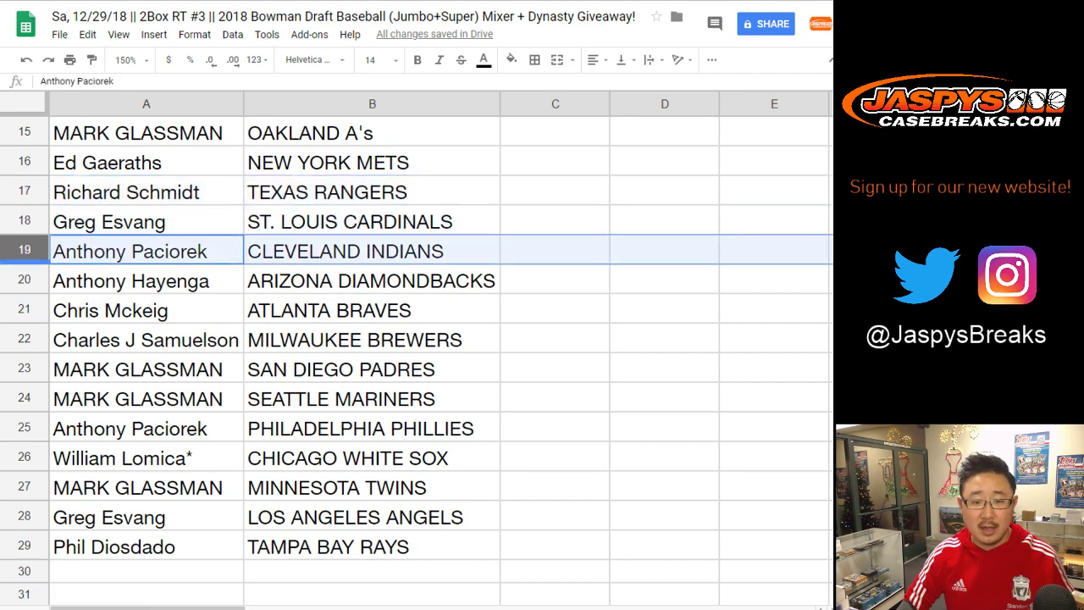
pyautogui.click(24, 281)
pyautogui.click(23, 310)
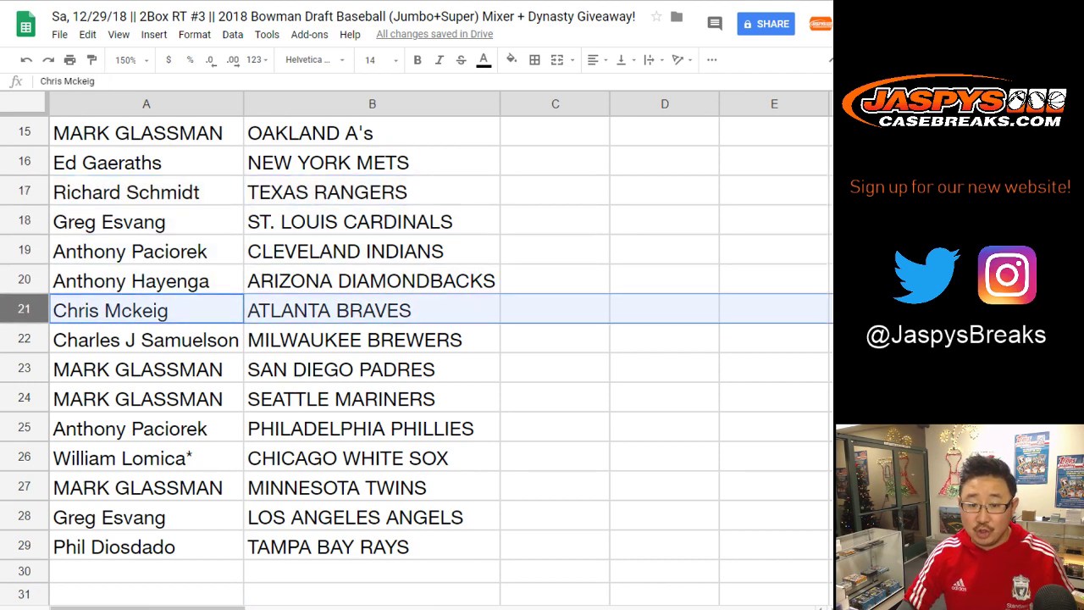
pyautogui.click(24, 339)
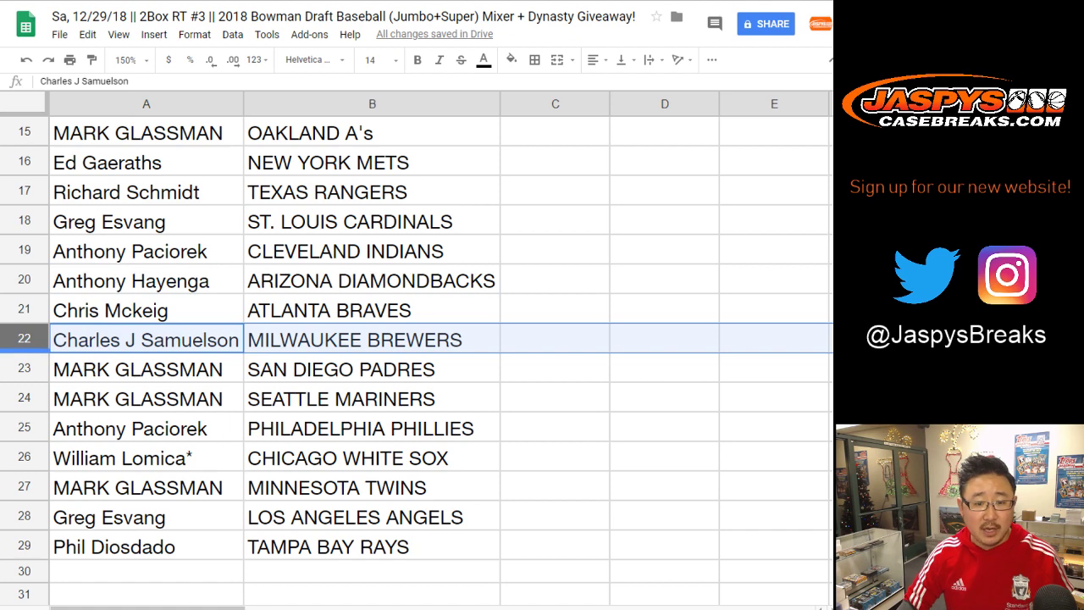
pyautogui.click(24, 368)
pyautogui.click(23, 398)
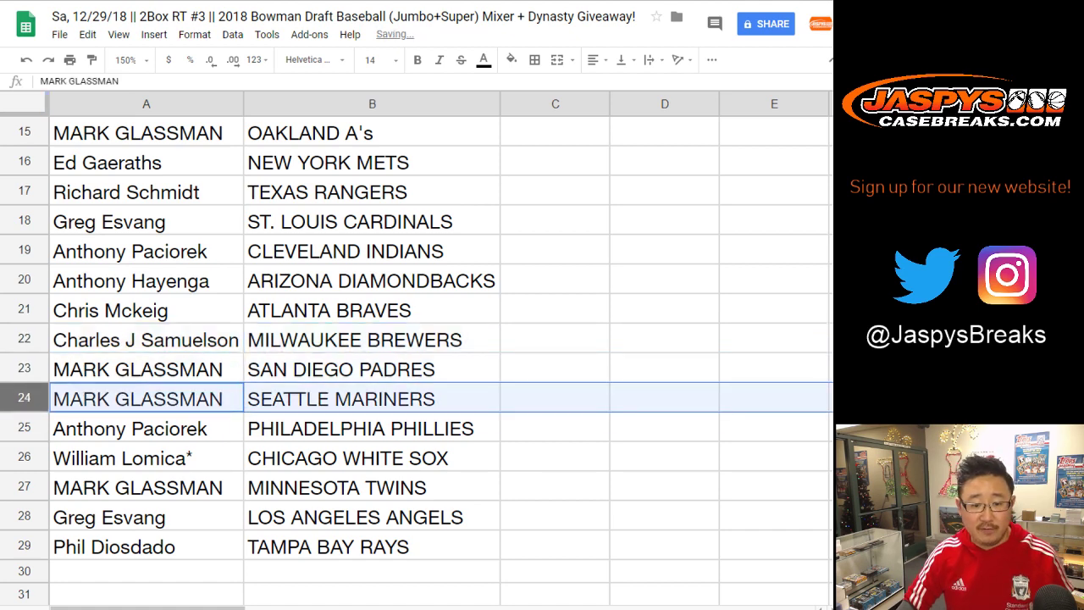
pyautogui.click(24, 458)
pyautogui.scroll(-2, 24, 457)
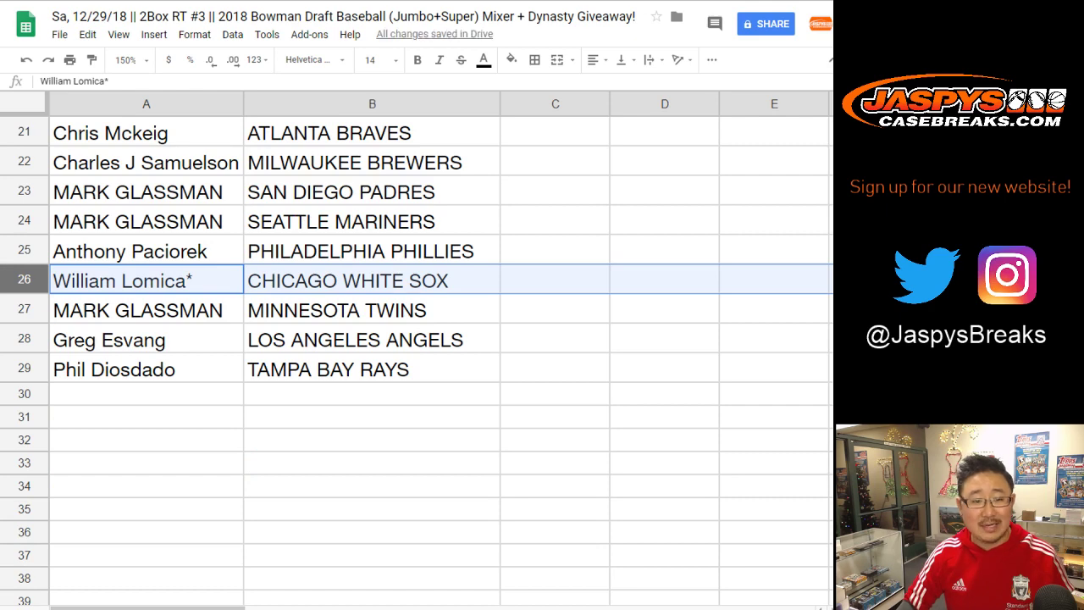
pyautogui.click(23, 310)
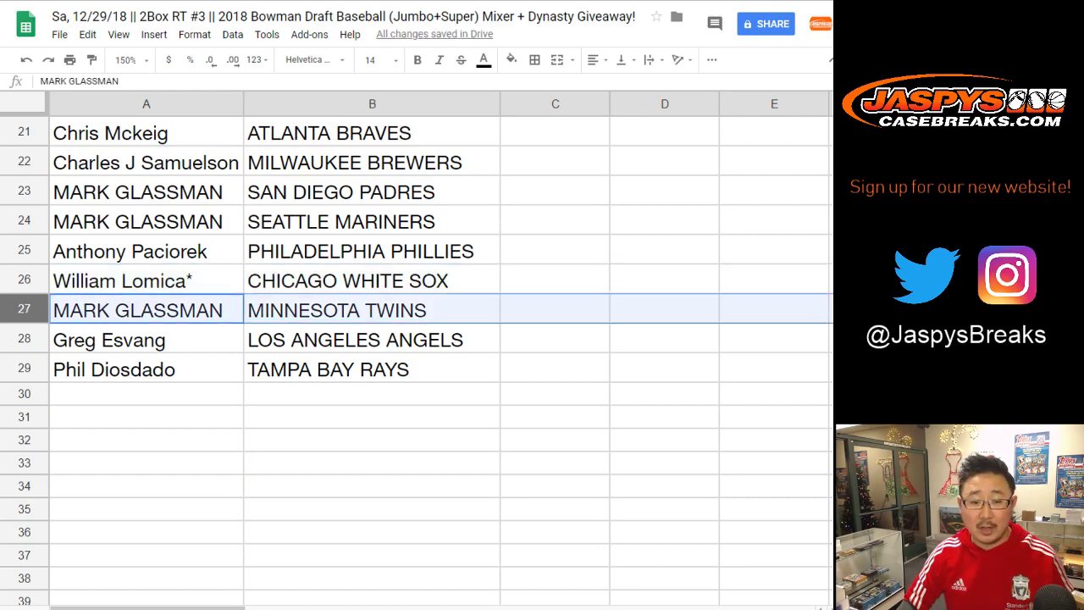
pyautogui.click(24, 339)
pyautogui.click(24, 369)
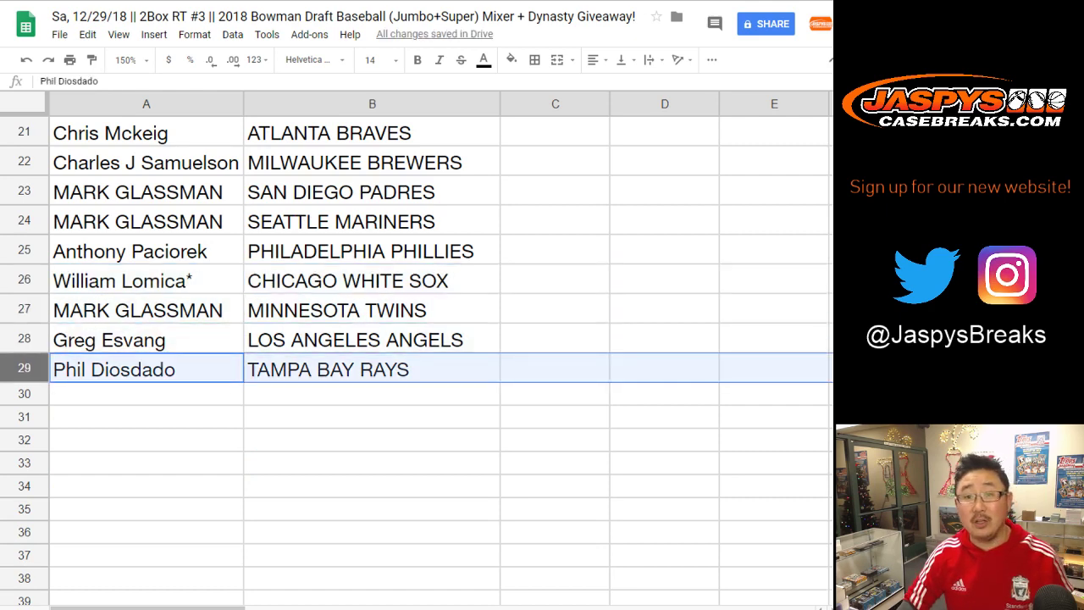
# Step: Sort the whole sheet alphabetically from A to Z by the team names in column B
pyautogui.scroll(7, 23, 369)
pyautogui.click(440, 103)
pyautogui.click(232, 34)
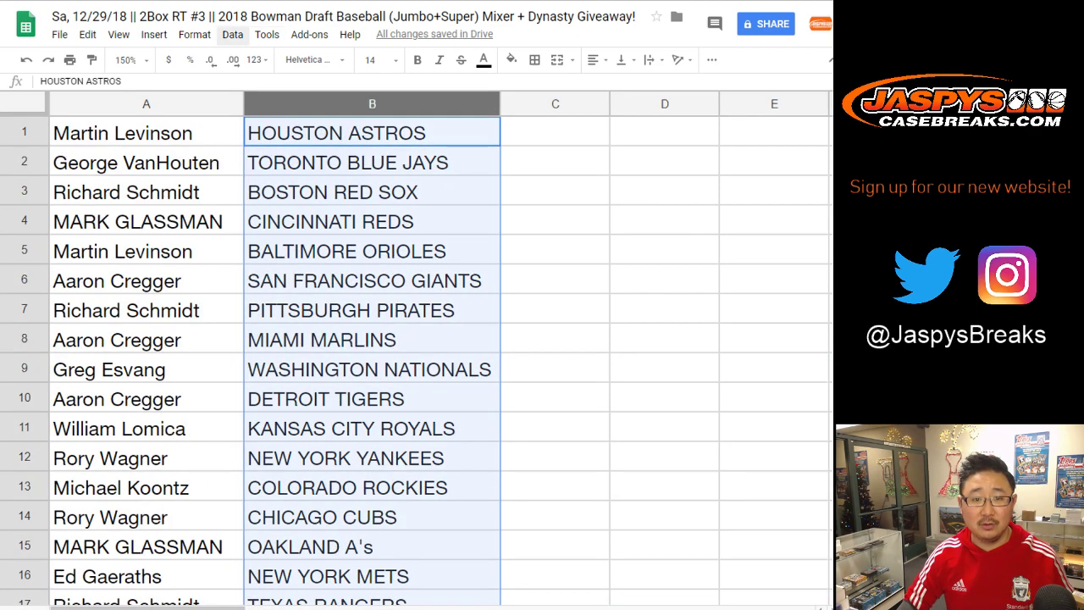
pyautogui.click(288, 59)
# Step: Center the names and teams in A1:B29 horizontally
pyautogui.click(146, 133)
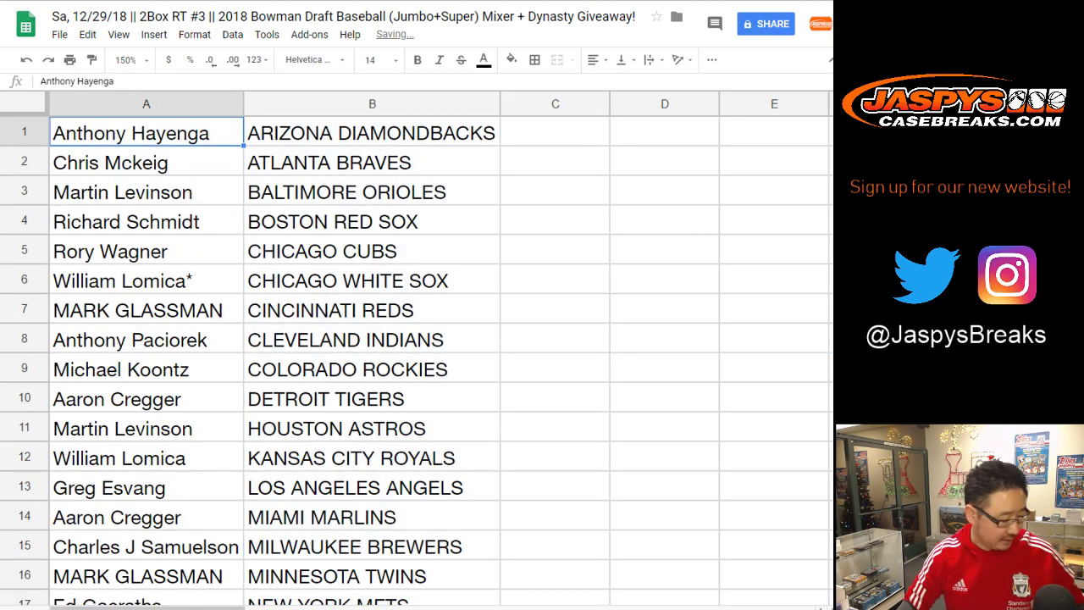
pyautogui.scroll(-7, 415, 356)
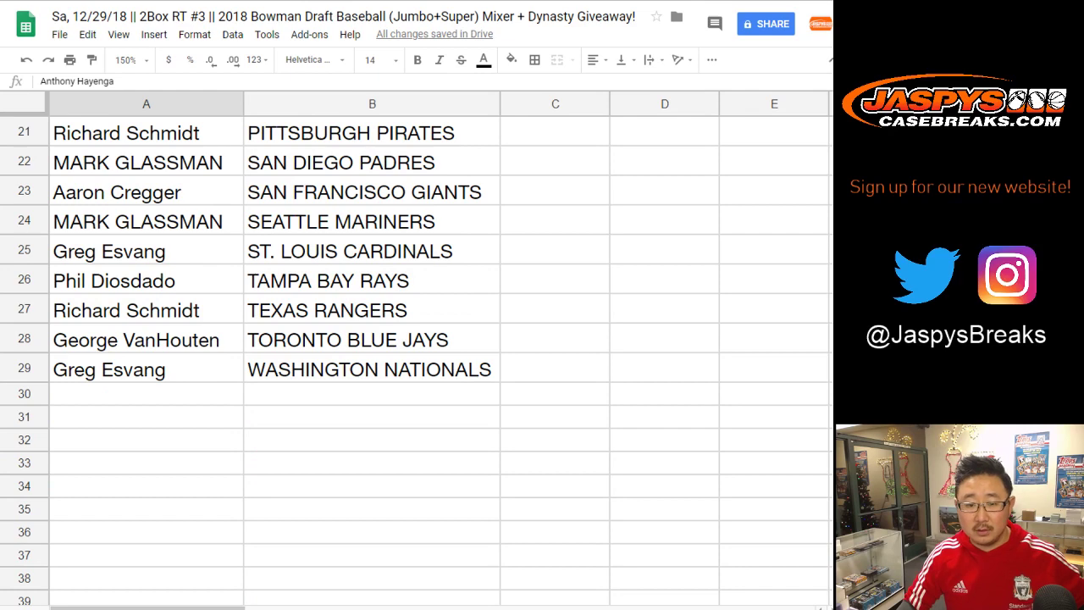
pyautogui.keyDown('shift'); pyautogui.click(415, 369); pyautogui.keyUp('shift')
pyautogui.scroll(7, 415, 369)
pyautogui.click(593, 59)
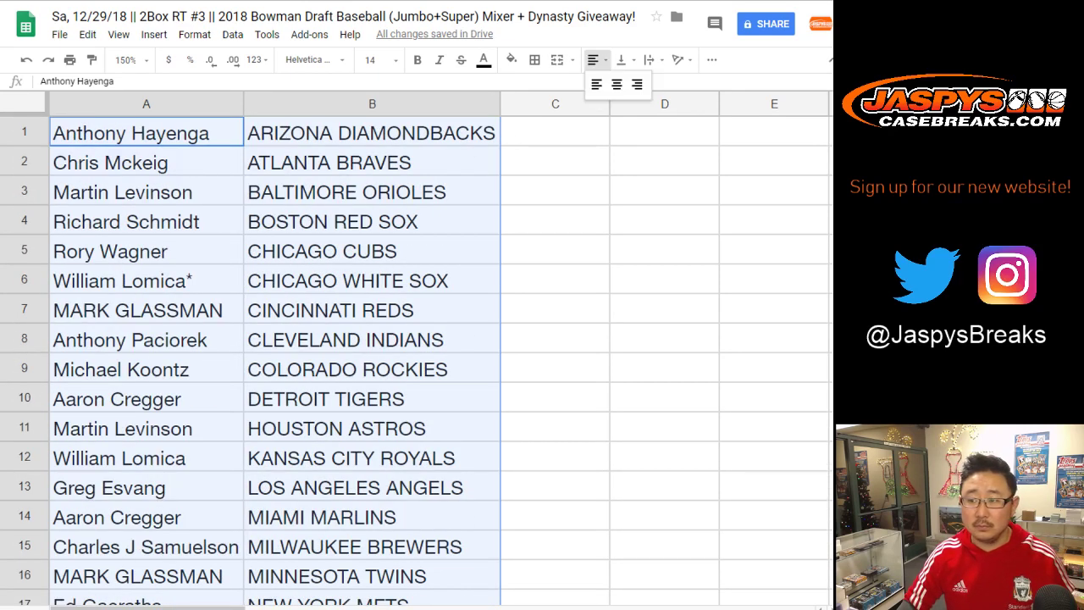
pyautogui.click(608, 85)
# Step: Set the sheet's zoom level to the custom value 85%
pyautogui.click(125, 59)
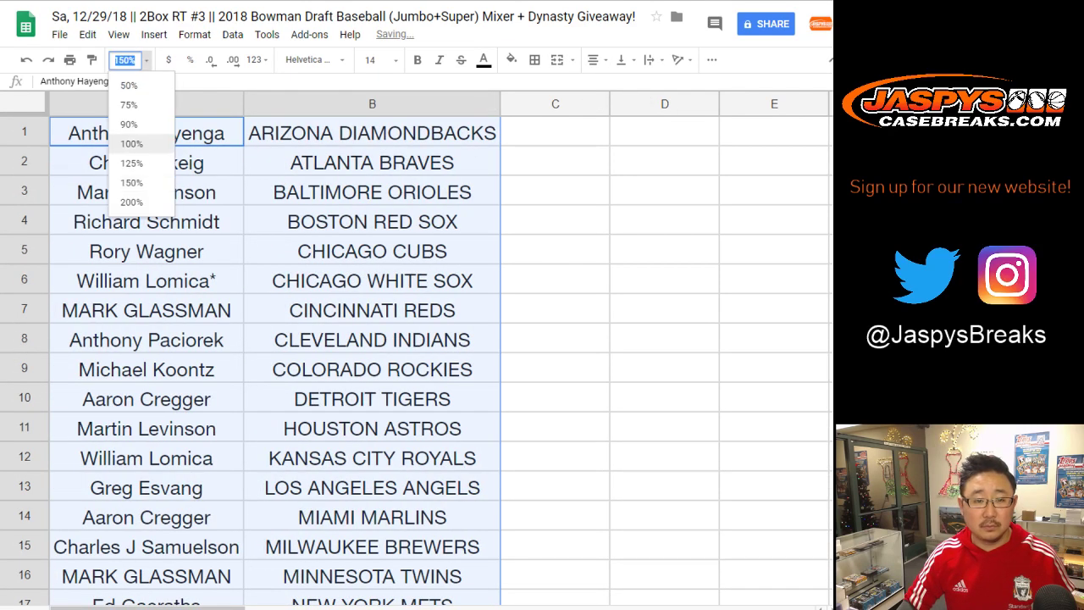
pyautogui.write('85')
pyautogui.press('Return')
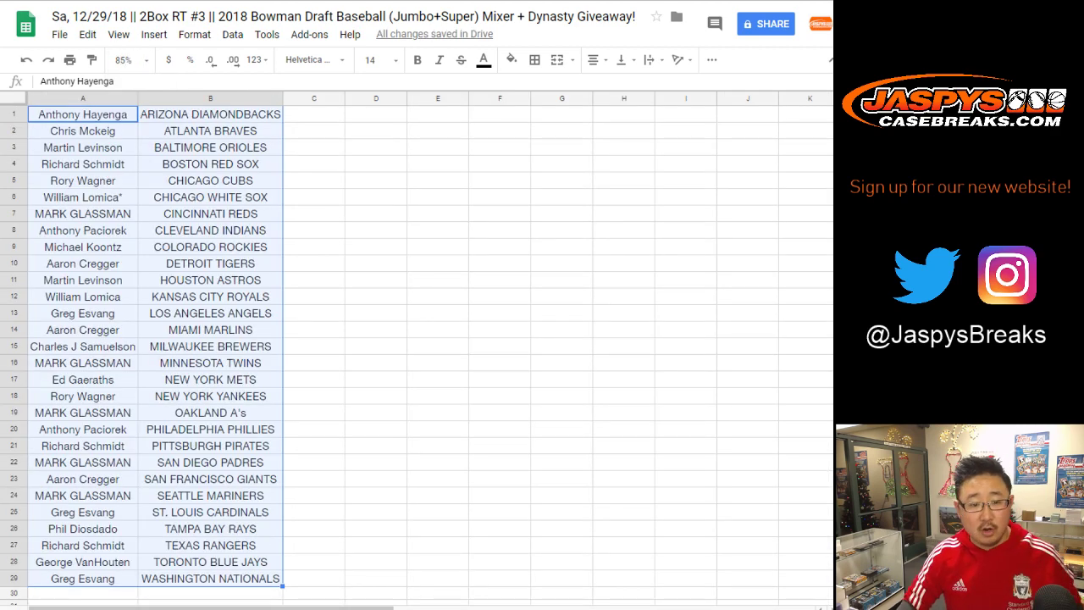
# Step: Highlight the New York Yankees, Chicago Cubs and Milwaukee Brewers rows together, and clear the highlight by selecting empty cell C6
pyautogui.click(13, 397)
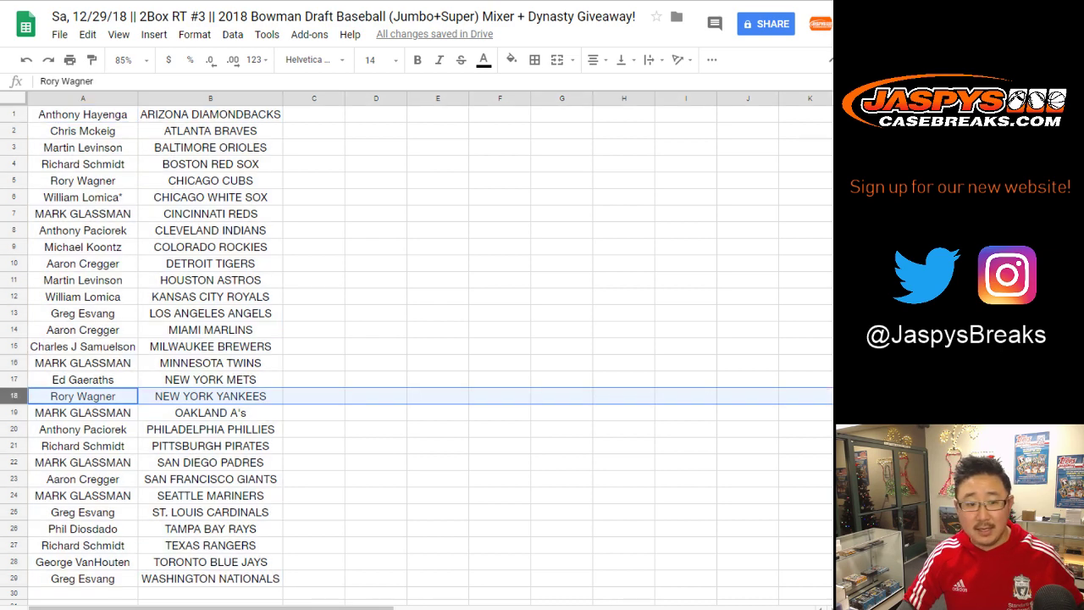
pyautogui.keyDown('ctrl'); pyautogui.click(13, 181); pyautogui.keyUp('ctrl')
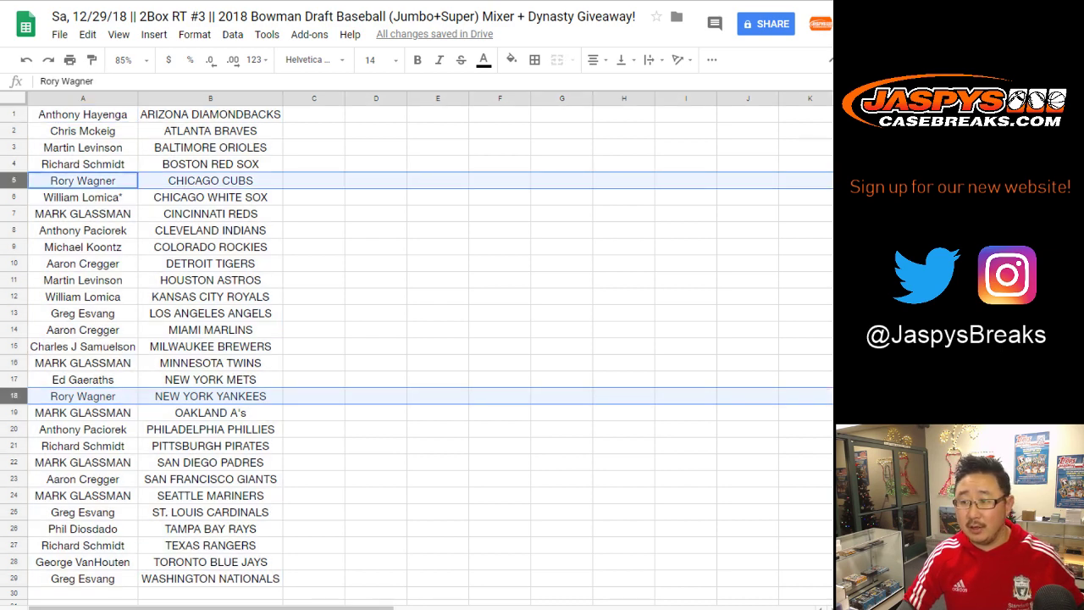
pyautogui.keyDown('ctrl'); pyautogui.click(13, 347); pyautogui.keyUp('ctrl')
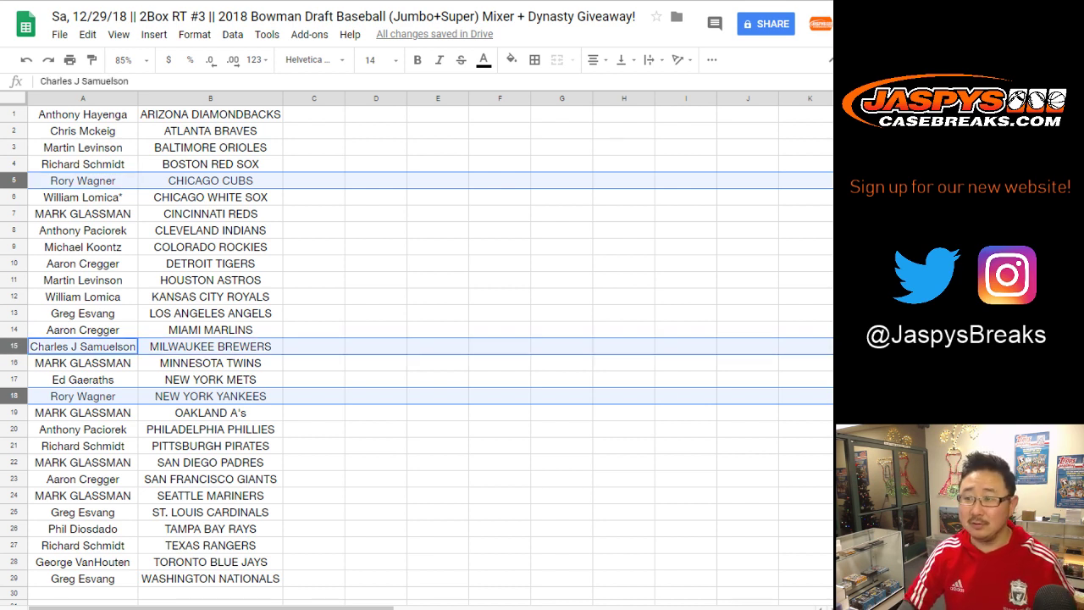
pyautogui.click(314, 198)
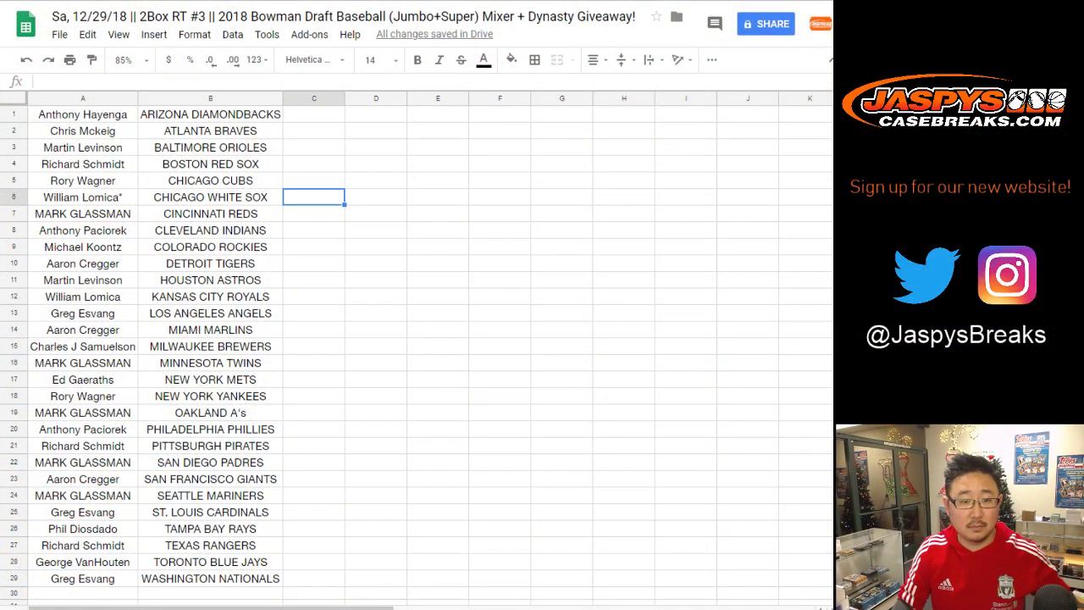
# Step: Add borders around every cell of the name and team table in A1:B29
pyautogui.click(83, 114)
pyautogui.hotkey('ctrl', 'a')
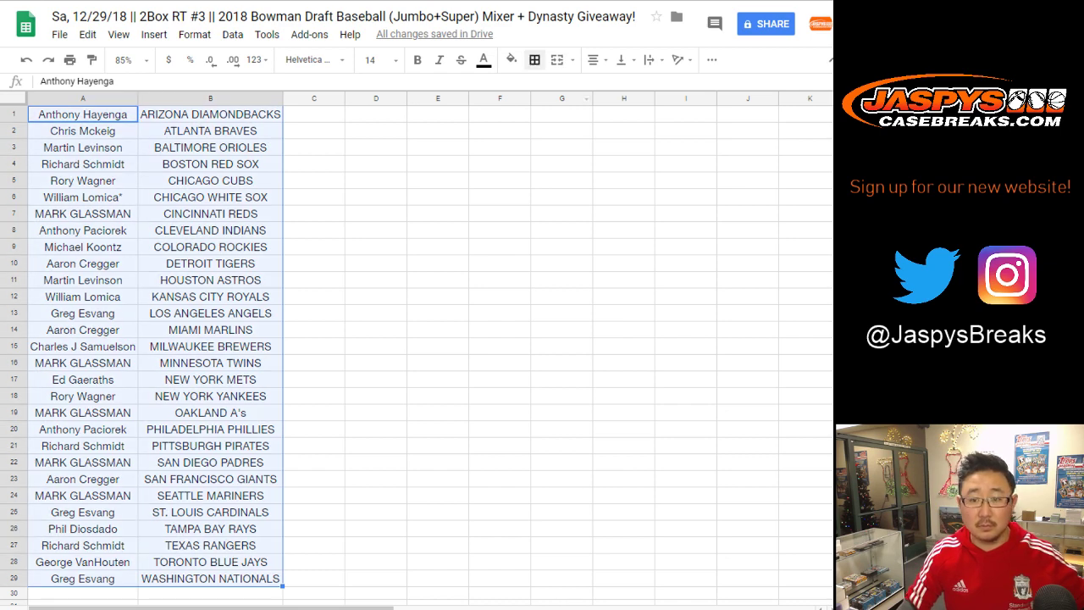
pyautogui.click(534, 60)
pyautogui.click(540, 90)
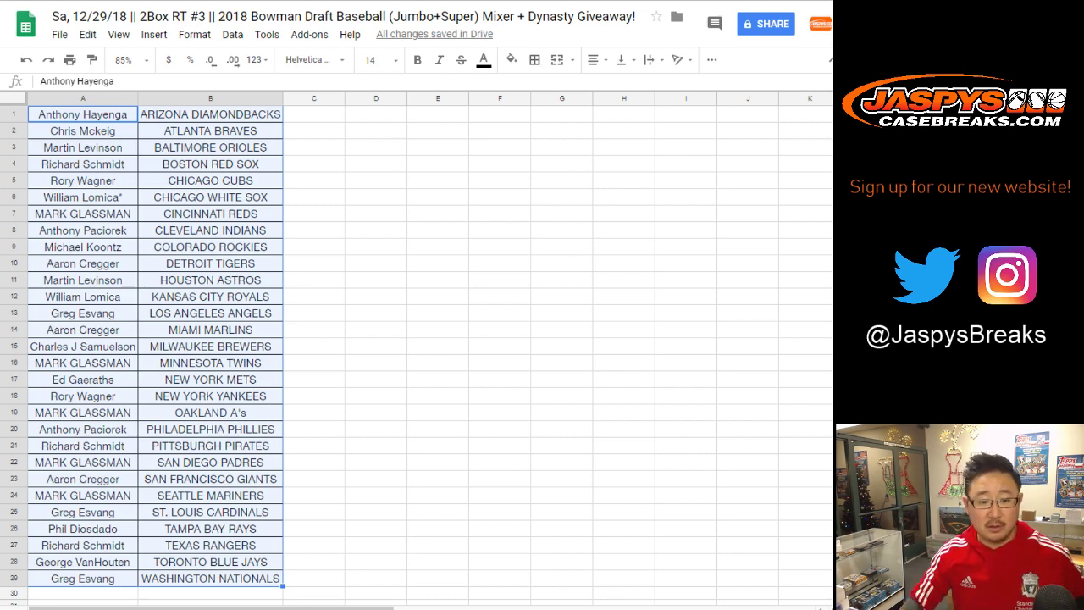
# Step: Highlight the Los Angeles Angels, Chicago Cubs, St. Louis Cardinals and Washington Nationals rows together
pyautogui.click(14, 313)
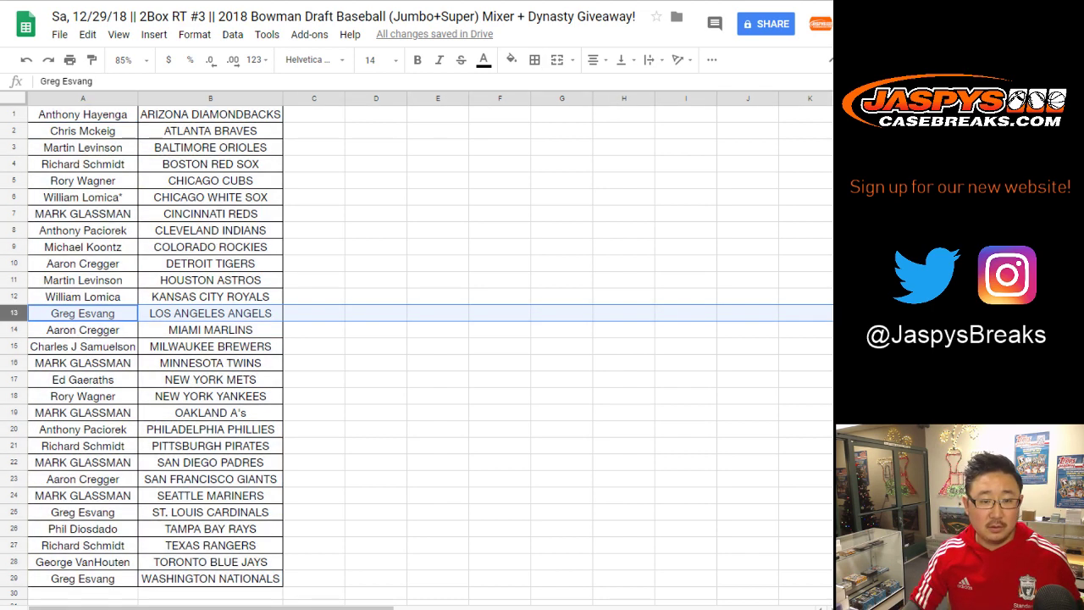
pyautogui.keyDown('ctrl'); pyautogui.click(14, 180); pyautogui.keyUp('ctrl')
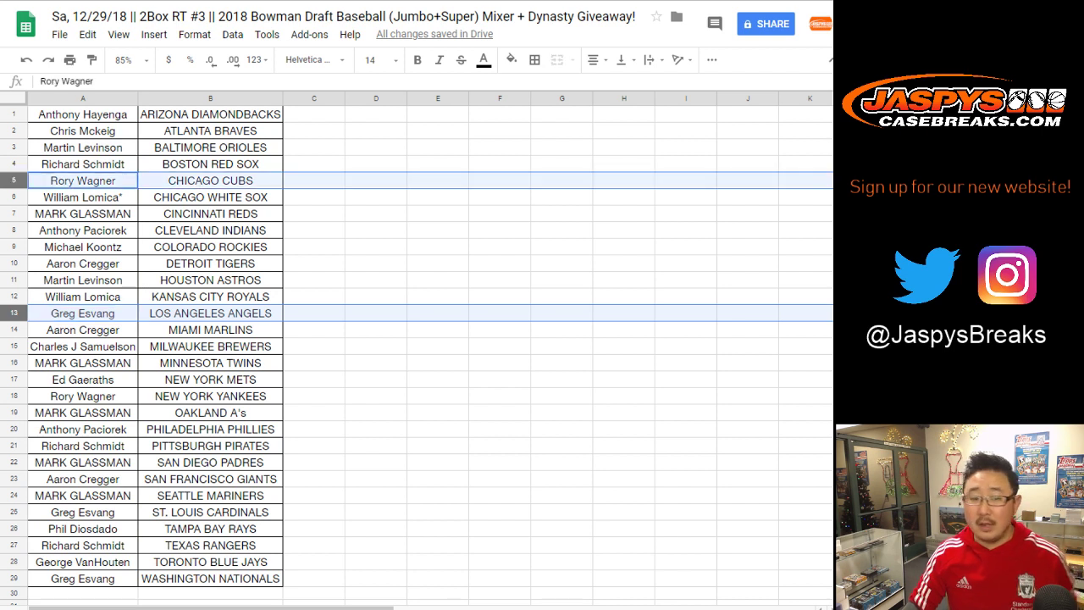
pyautogui.keyDown('ctrl'); pyautogui.click(14, 513); pyautogui.keyUp('ctrl')
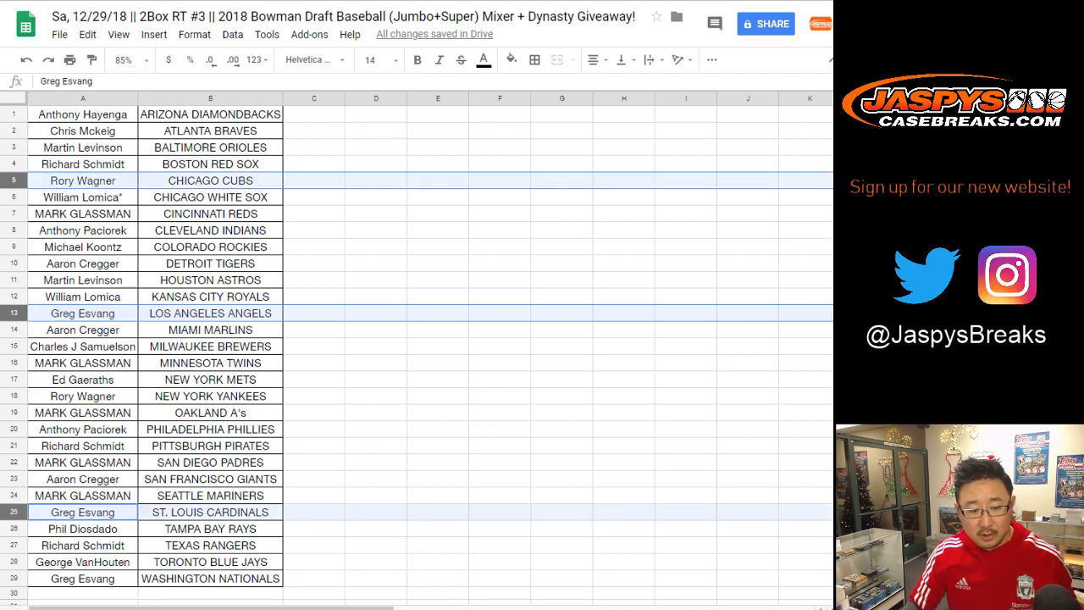
pyautogui.keyDown('ctrl'); pyautogui.click(14, 579); pyautogui.keyUp('ctrl')
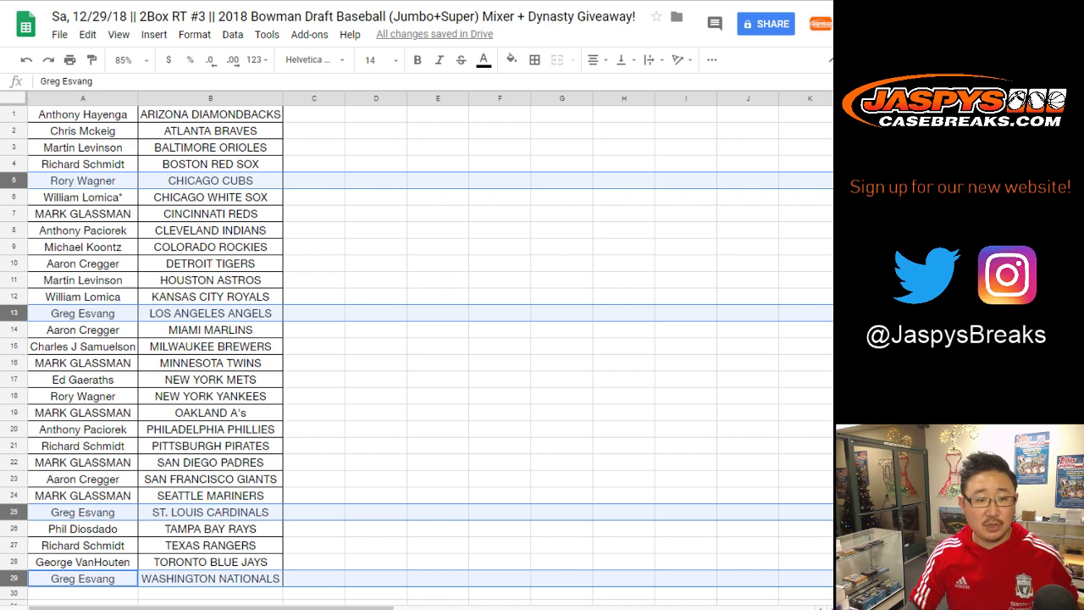
# Step: Clear the row highlight and move the Chicago Cubs and St. Louis Cardinals participants' names from A5 and A25 to C5 and C25
pyautogui.click(313, 296)
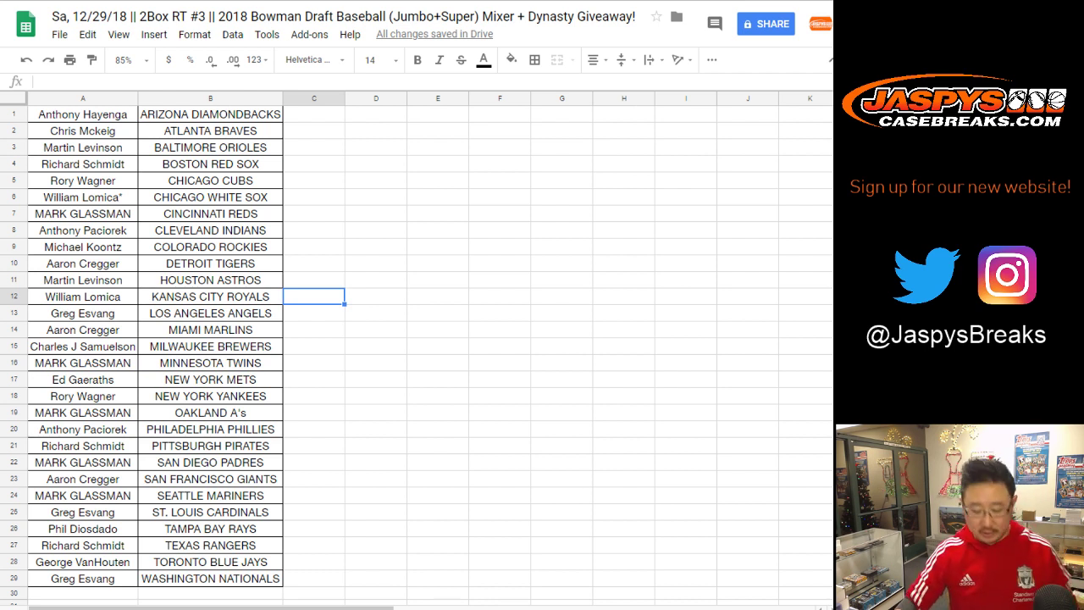
pyautogui.click(83, 181)
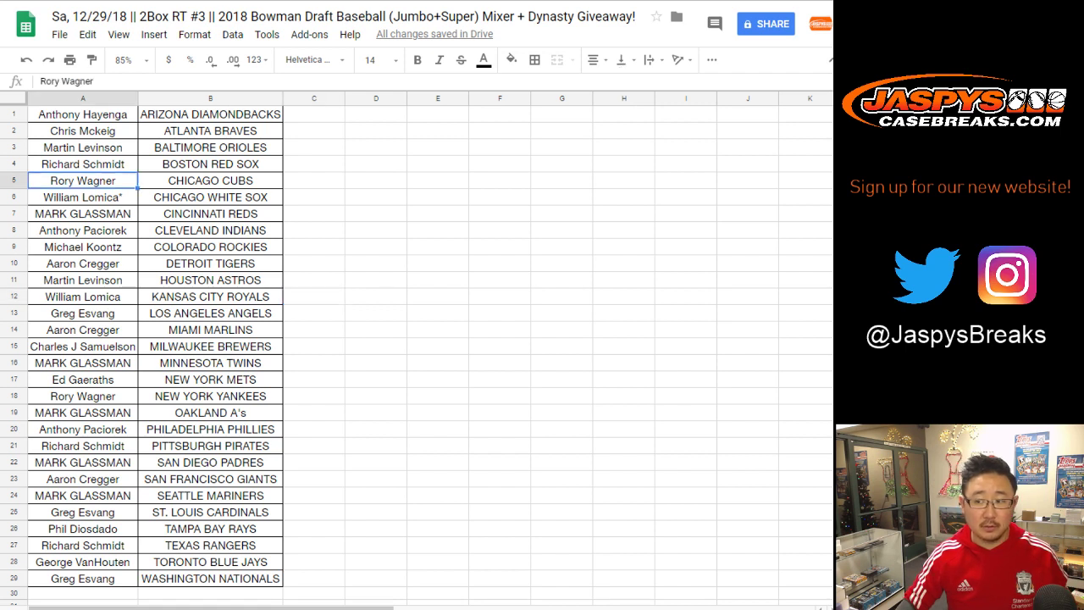
pyautogui.hotkey('ctrl', 'x')
pyautogui.click(315, 180)
pyautogui.hotkey('ctrl', 'v')
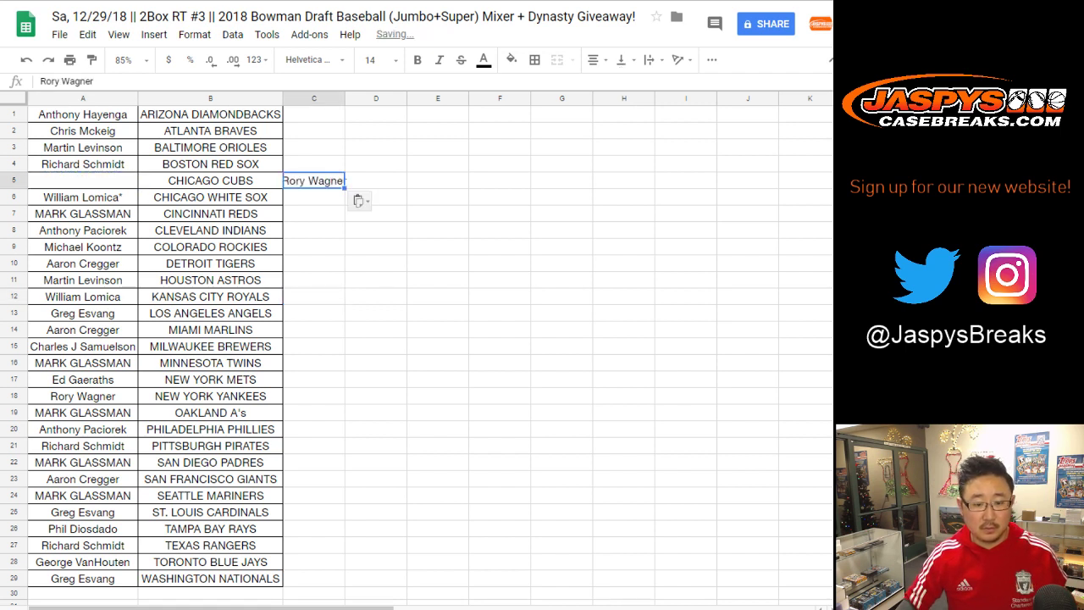
pyautogui.click(83, 512)
pyautogui.hotkey('ctrl', 'x')
pyautogui.click(314, 512)
pyautogui.hotkey('ctrl', 'v')
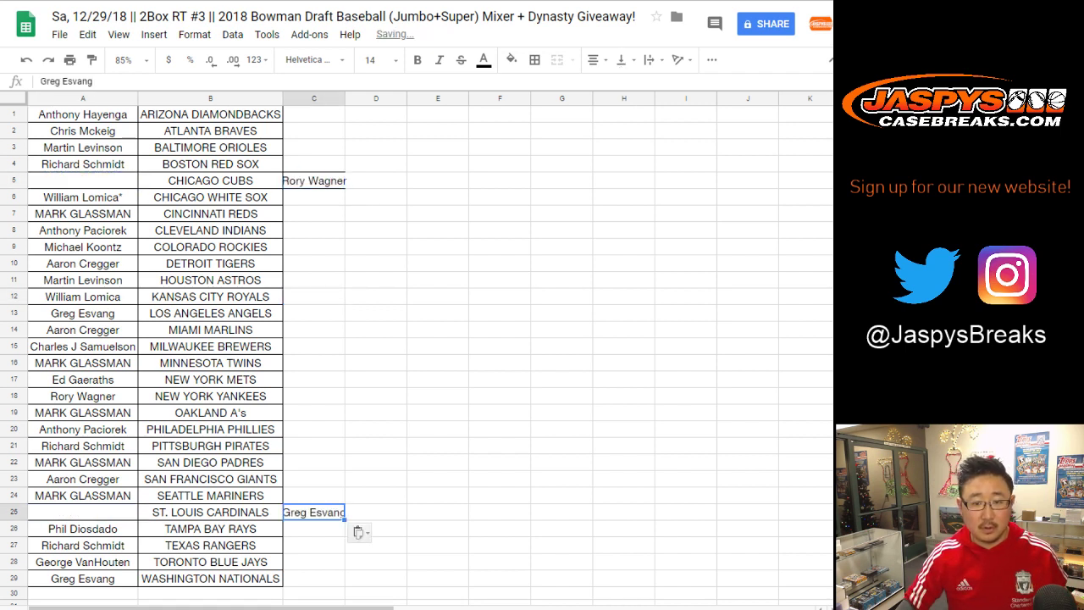
# Step: Complete the Cubs and Cardinals trade by moving the name in C5 to A25 and the name in C25 to A5
pyautogui.click(314, 181)
pyautogui.click(83, 513)
pyautogui.hotkey('ctrl', 'v')
pyautogui.click(315, 512)
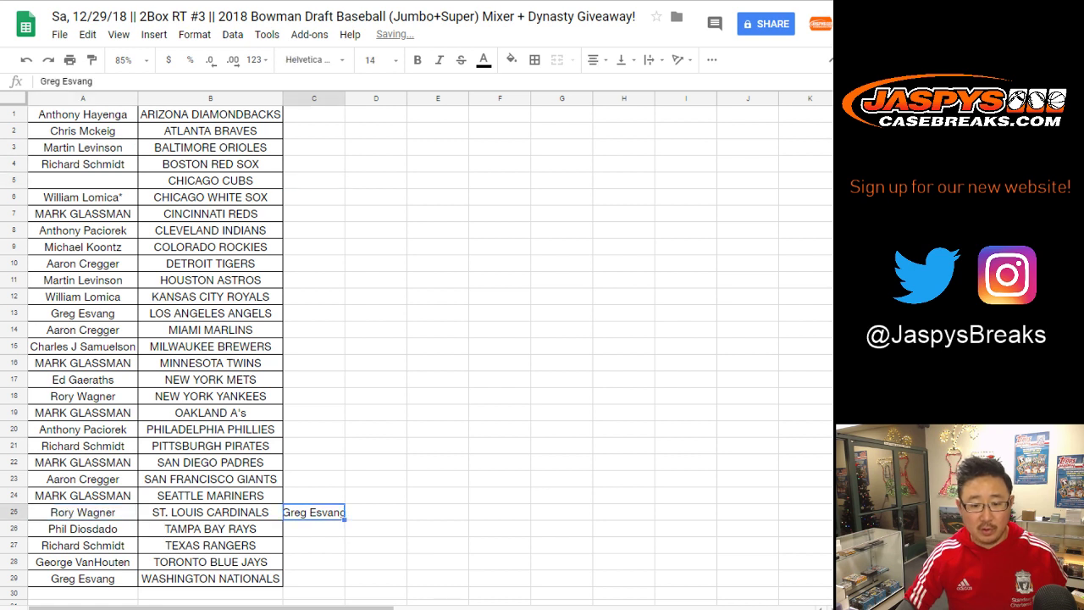
pyautogui.hotkey('ctrl', 'x')
pyautogui.click(83, 180)
pyautogui.hotkey('ctrl', 'v')
# Step: Append "-T" to the team names CHICAGO CUBS in B5 and ST. LOUIS CARDINALS in B25
pyautogui.doubleClick(210, 181)
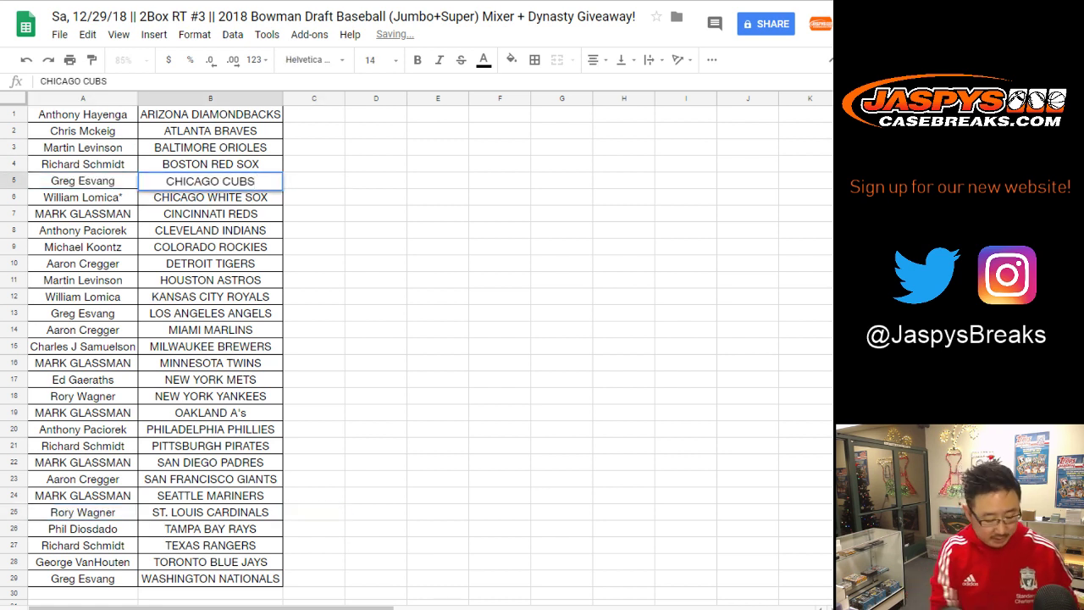
pyautogui.write('-T')
pyautogui.press('Return')
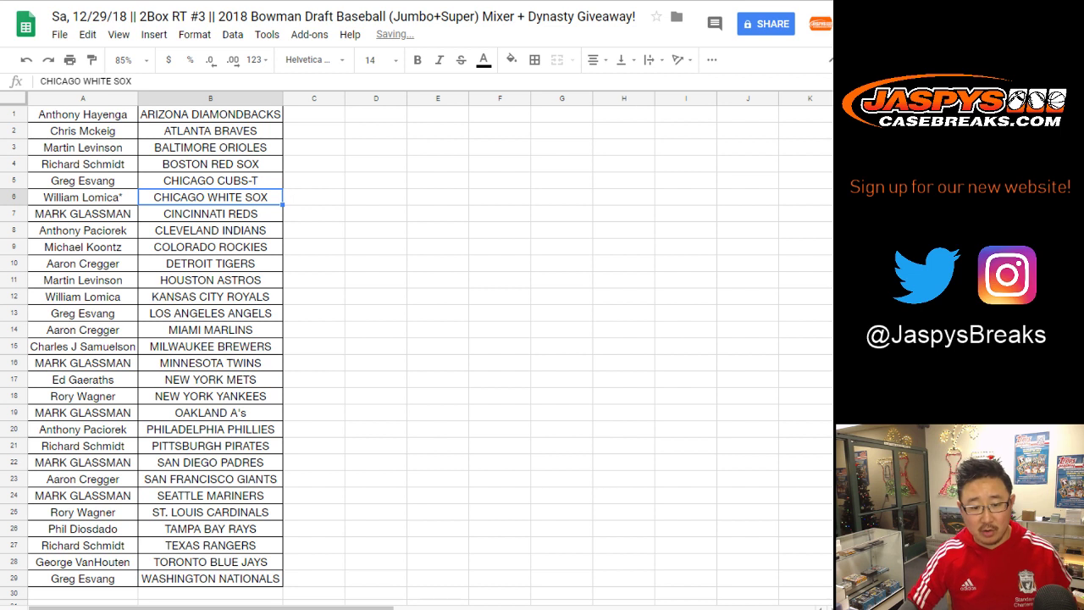
pyautogui.doubleClick(210, 513)
pyautogui.write('-T')
pyautogui.press('Return')
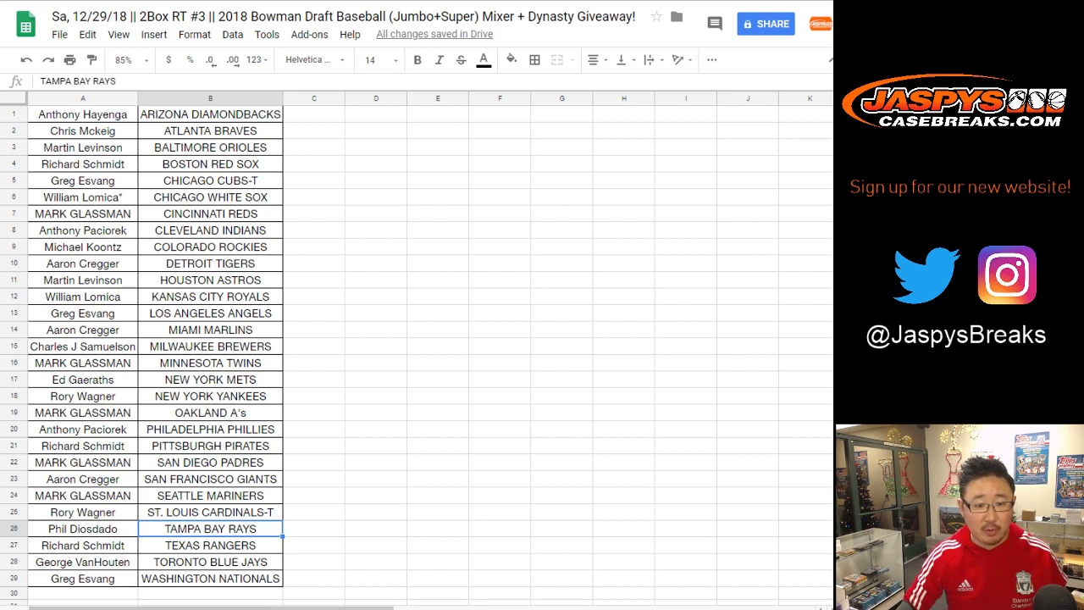
# Step: Move the New York Yankees and Milwaukee Brewers participants' names from A18 and A15 to C18 and C15
pyautogui.click(83, 397)
pyautogui.hotkey('ctrl', 'x')
pyautogui.click(314, 396)
pyautogui.hotkey('ctrl', 'v')
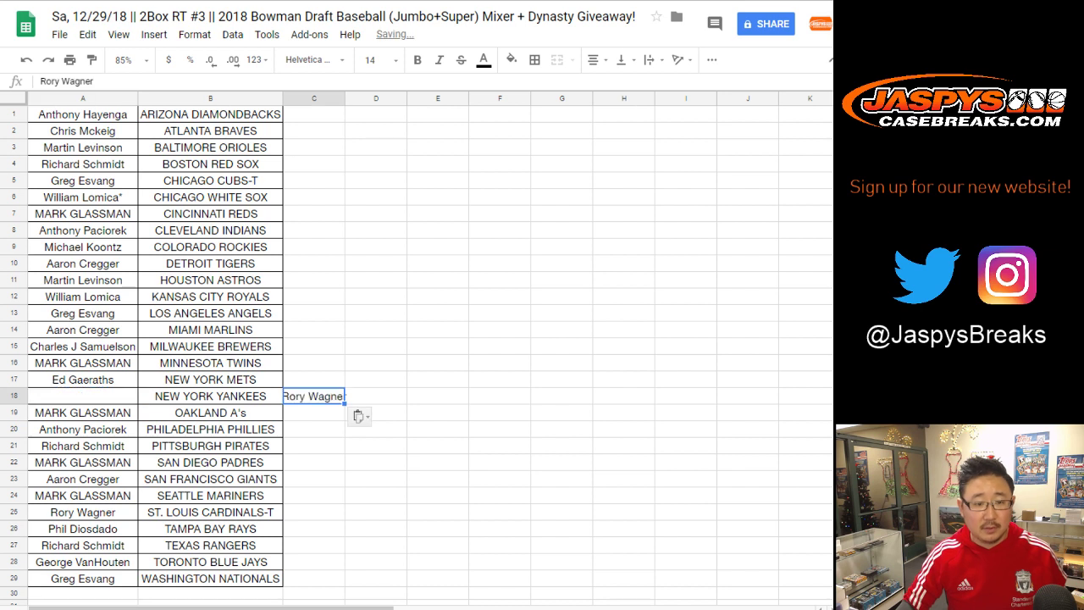
pyautogui.click(83, 347)
pyautogui.hotkey('ctrl', 'x')
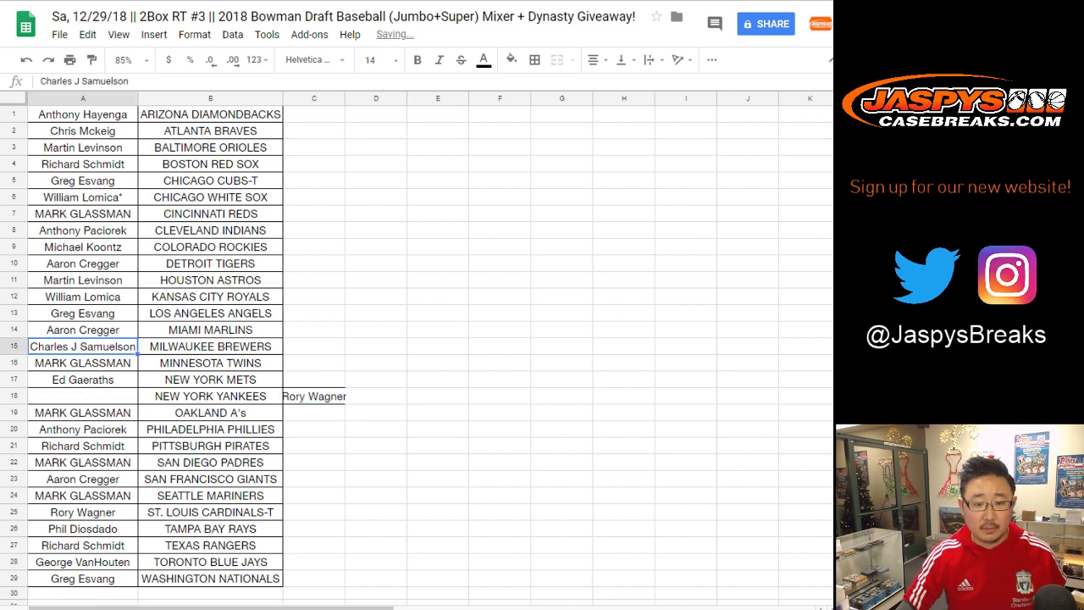
pyautogui.click(314, 347)
pyautogui.hotkey('ctrl', 'v')
# Step: Move the participant name in C18 to A15 and append "-t" to MILWAUKEE BREWERS
pyautogui.click(314, 397)
pyautogui.hotkey('ctrl', 'x')
pyautogui.click(83, 346)
pyautogui.hotkey('ctrl', 'v')
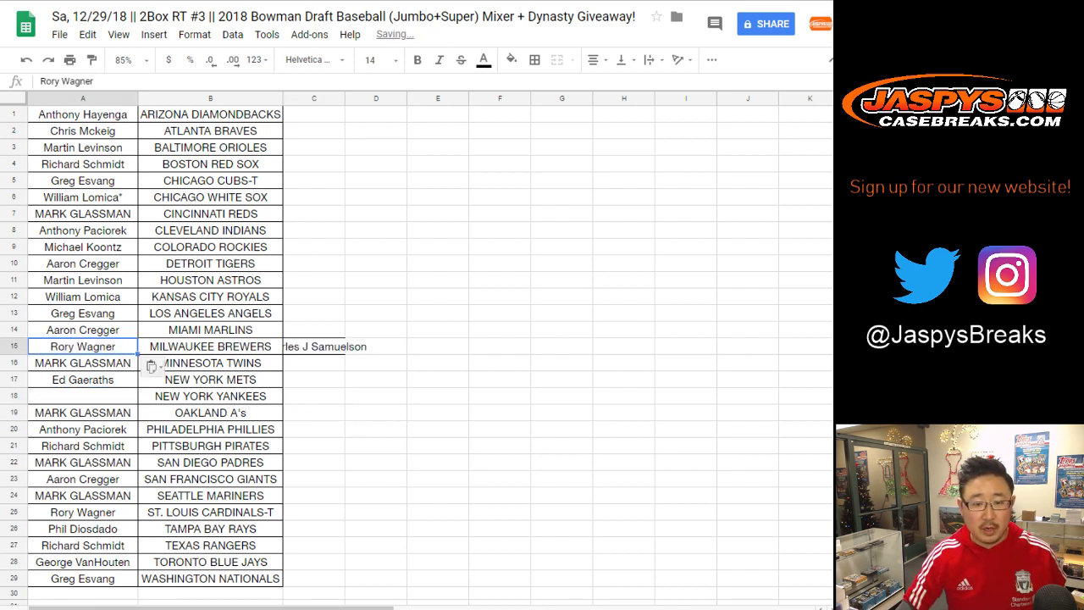
pyautogui.doubleClick(203, 347)
pyautogui.write('-t')
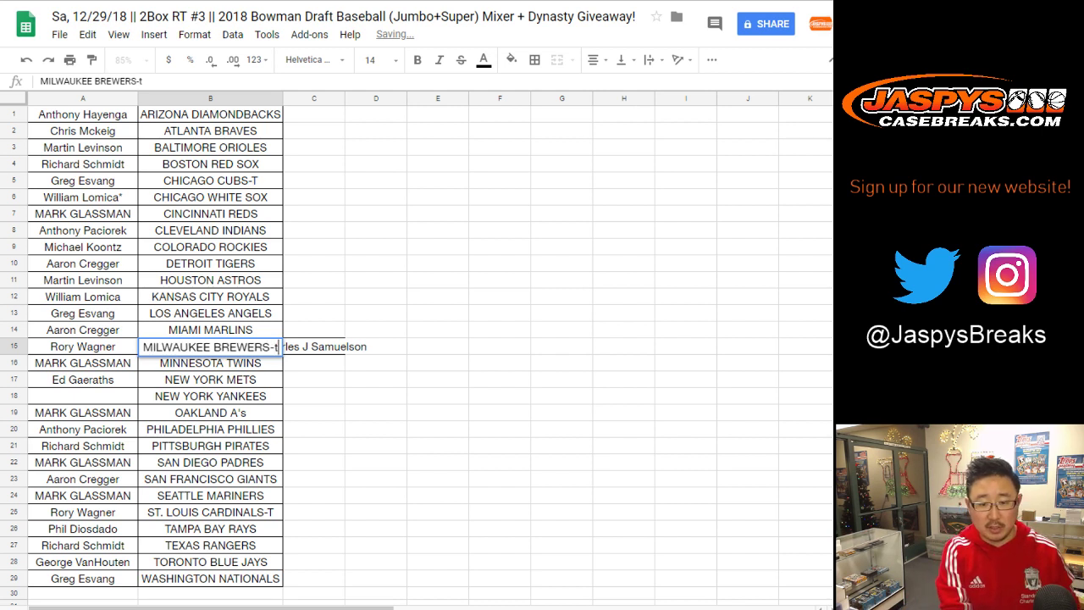
pyautogui.press('Return')
# Step: Move the participant name in C15 to A18 and append "-t" to NEW YORK YANKEES
pyautogui.press('Up')
pyautogui.press('Right')
pyautogui.press('Down')
pyautogui.press('Down')
pyautogui.press('Down')
pyautogui.press('Left')
pyautogui.press('Left')
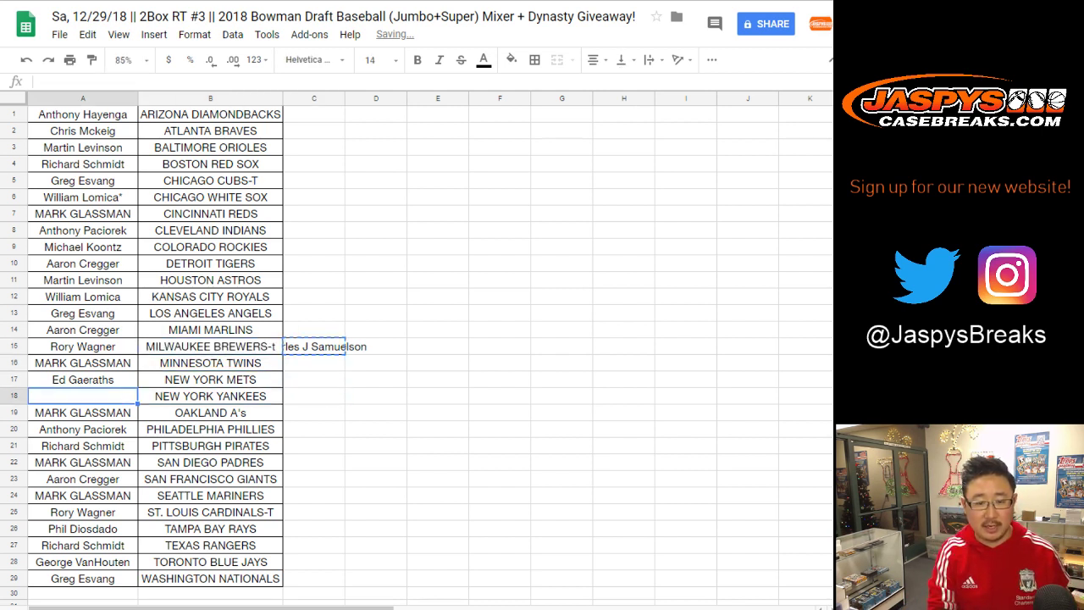
pyautogui.hotkey('ctrl', 'v')
pyautogui.press('Right')
pyautogui.press('Return')
pyautogui.write('-t')
pyautogui.press('Return')
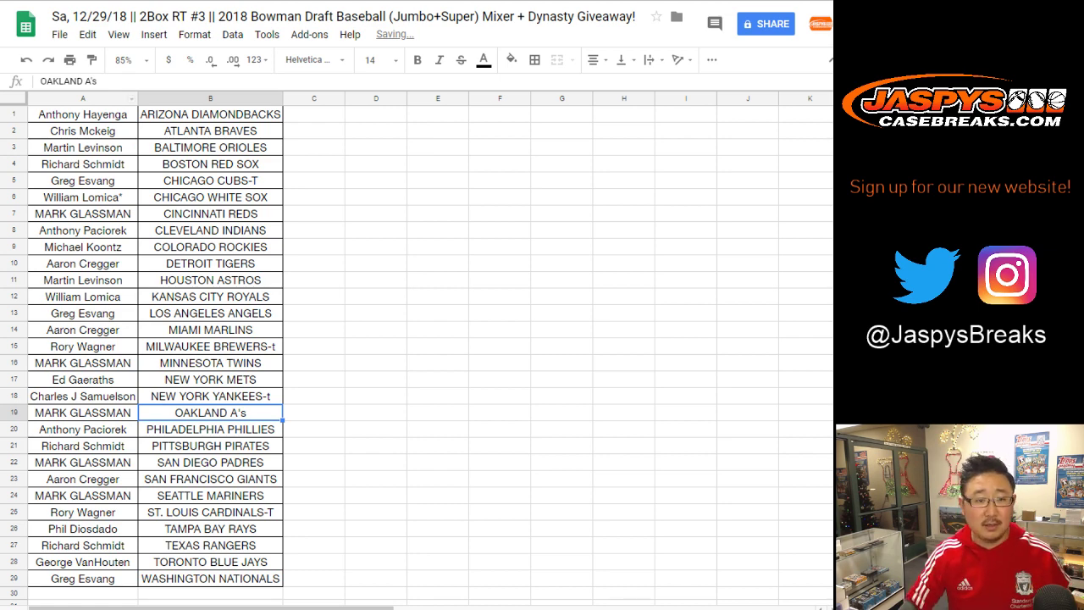
# Step: Center the contents of the whole sheet horizontally and apply all borders to the table in A1:B29
pyautogui.hotkey('ctrl', 'a')
pyautogui.click(595, 59)
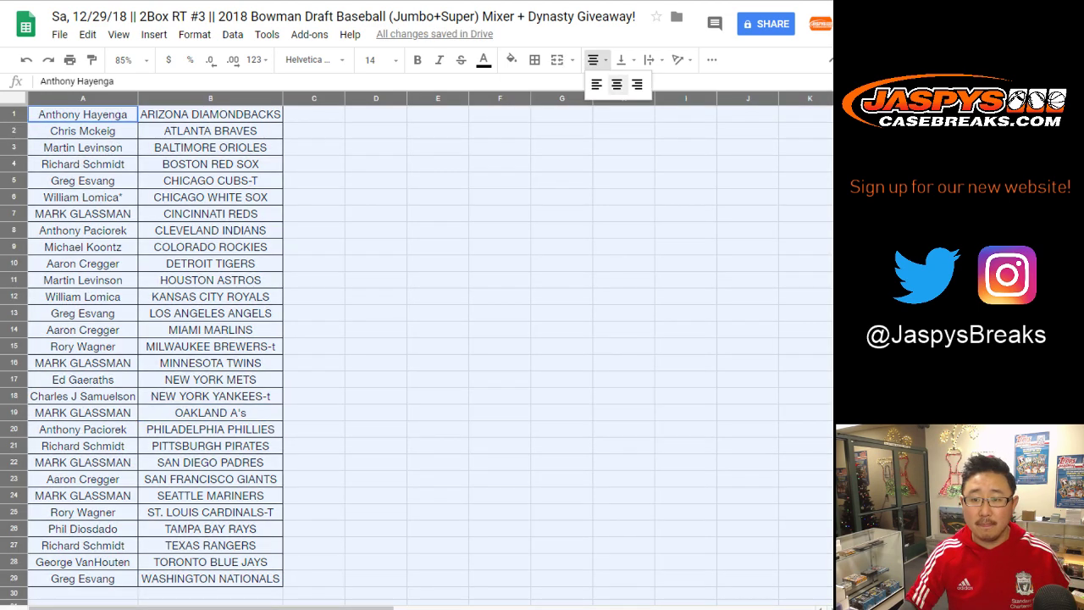
pyautogui.click(616, 84)
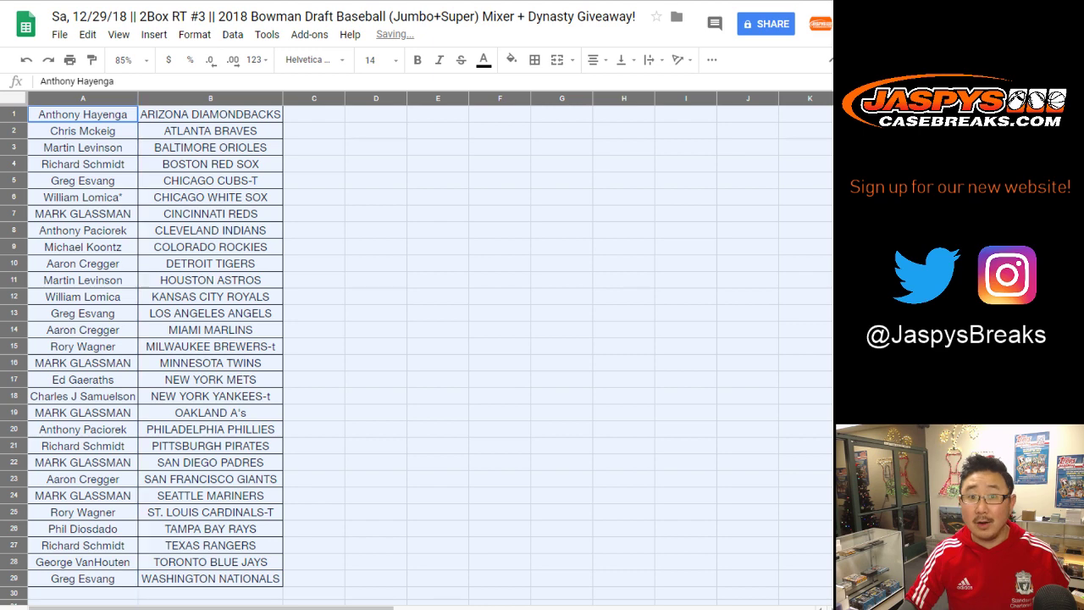
pyautogui.hotkey('ctrl', 'a')
pyautogui.click(534, 59)
pyautogui.click(541, 91)
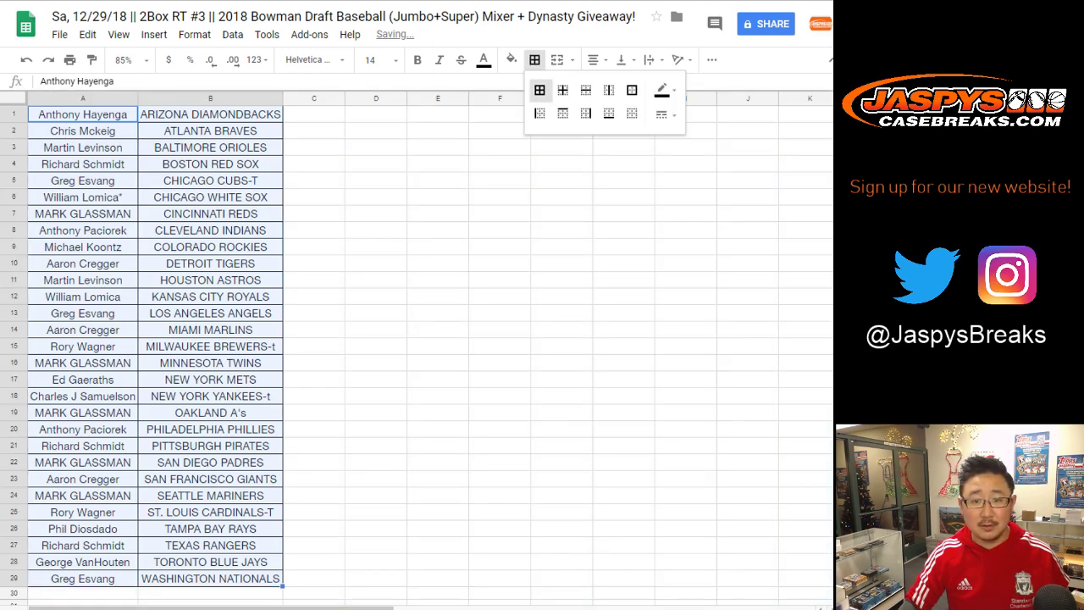
# Step: Print the current sheet on Letter paper in portrait orientation, fitted to width with normal margins
pyautogui.click(70, 60)
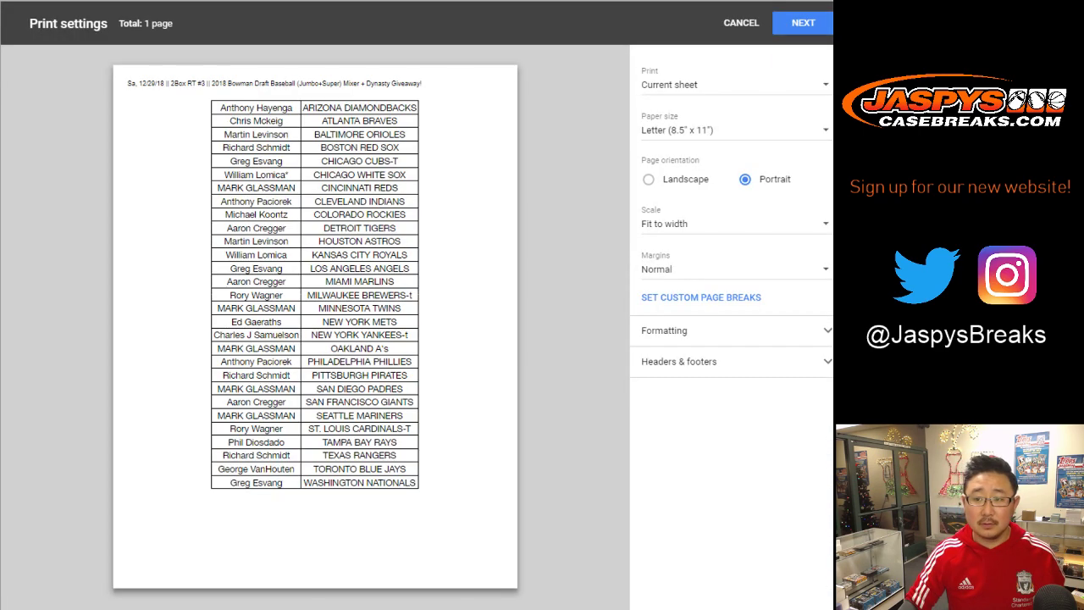
pyautogui.click(804, 23)
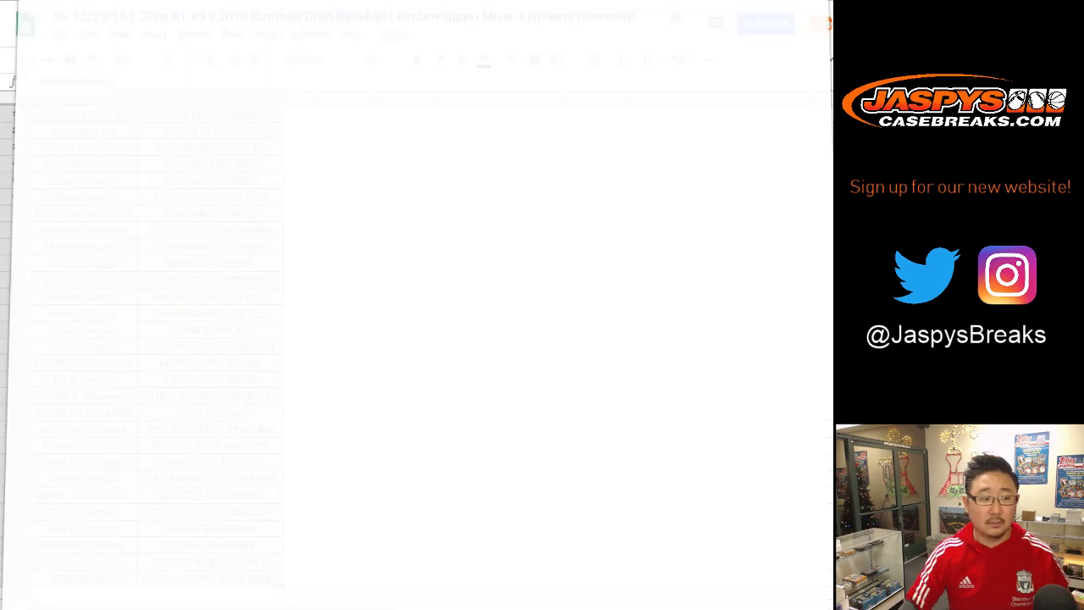
pyautogui.press('Return')
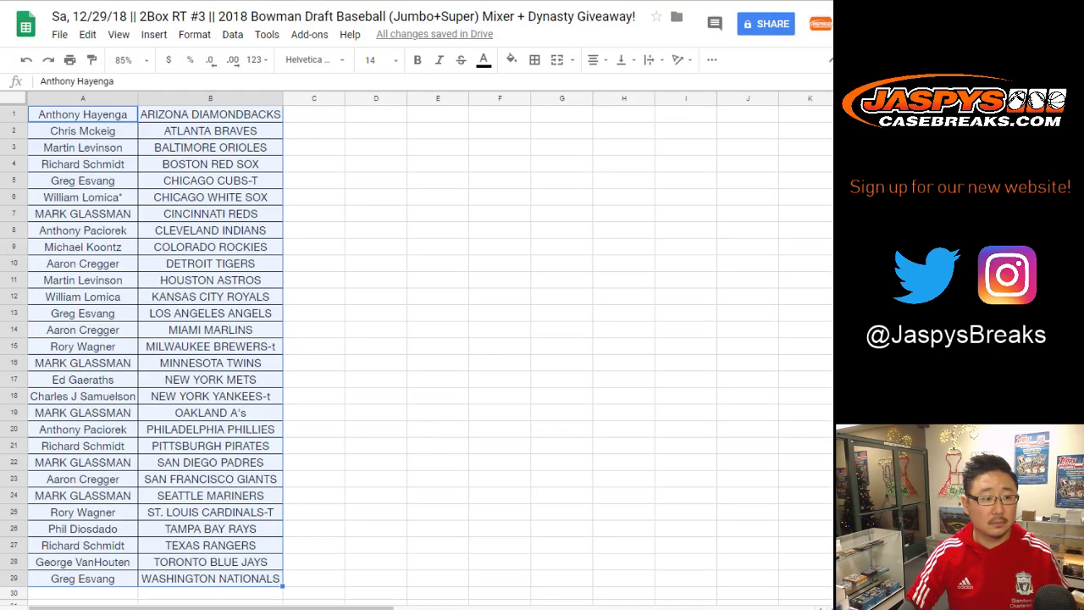